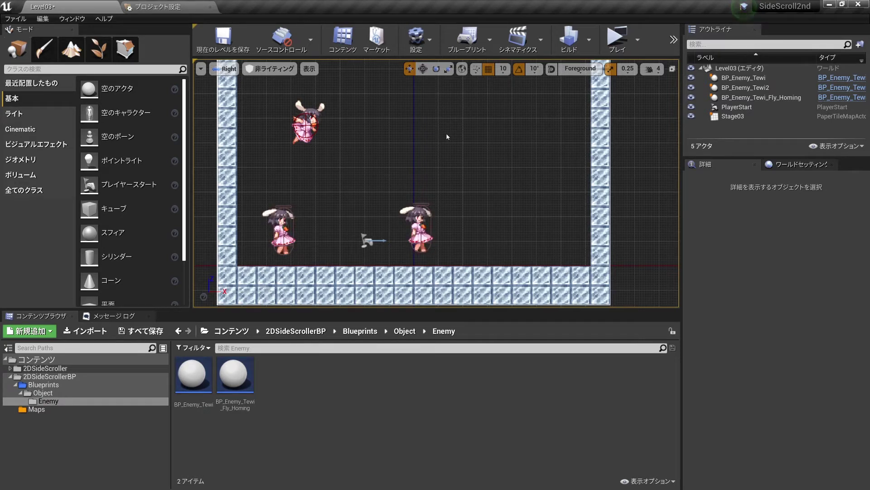
- Move BP_Enemy_Tewi_Fly_Homing up and right to -370, 0, 550, then select BP_Enemy_Tewi
{"action": "left_click", "coordinate": [310, 129]}
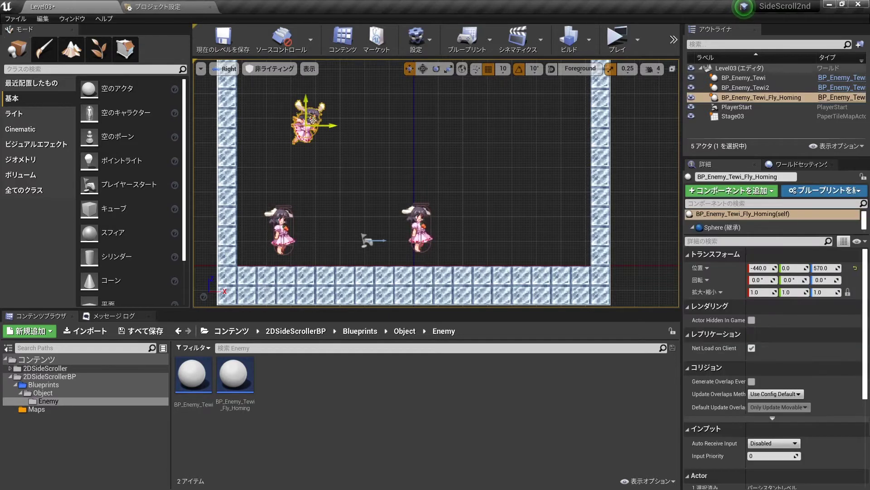
{"action": "left_click_drag", "start_coordinate": [308, 135], "coordinate": [341, 123]}
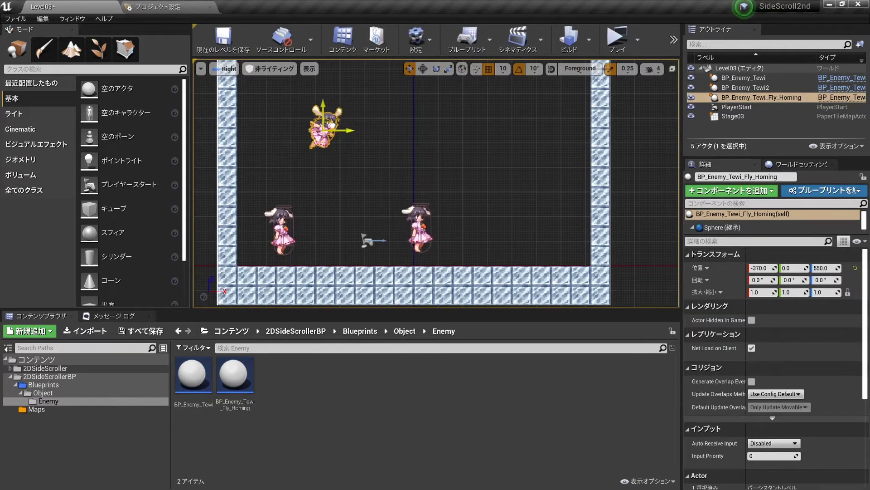
{"action": "left_click", "coordinate": [439, 173]}
{"action": "left_click", "coordinate": [416, 231]}
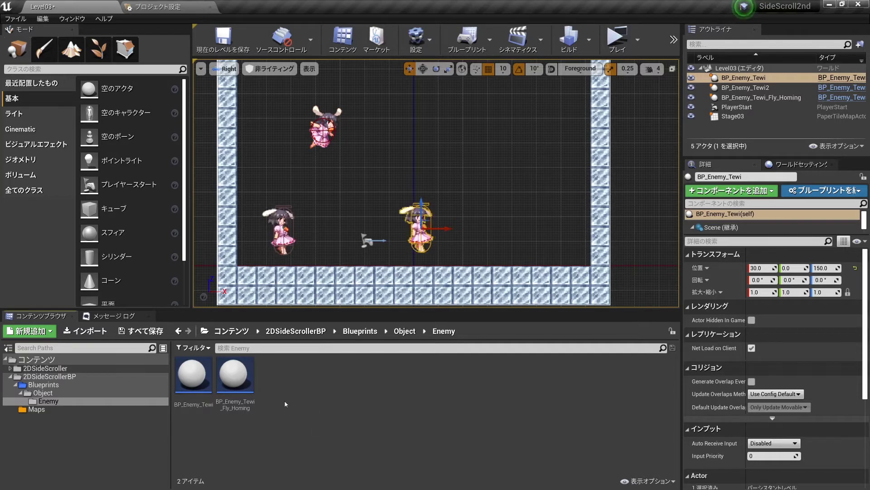
- Open the BP_Enemy_Tewi blueprint and frame the Flip Flop rotation nodes in its event graph
{"action": "double_click", "coordinate": [193, 382]}
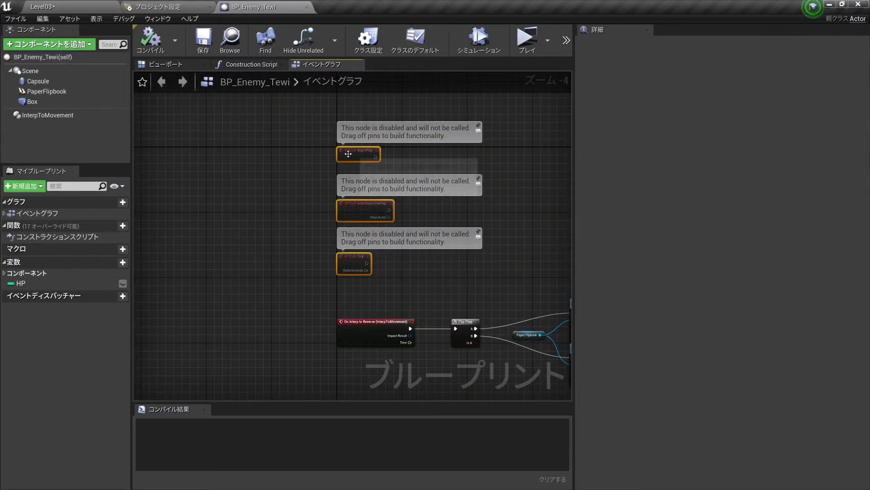
{"action": "right_click_drag", "start_coordinate": [467, 222], "coordinate": [415, 179]}
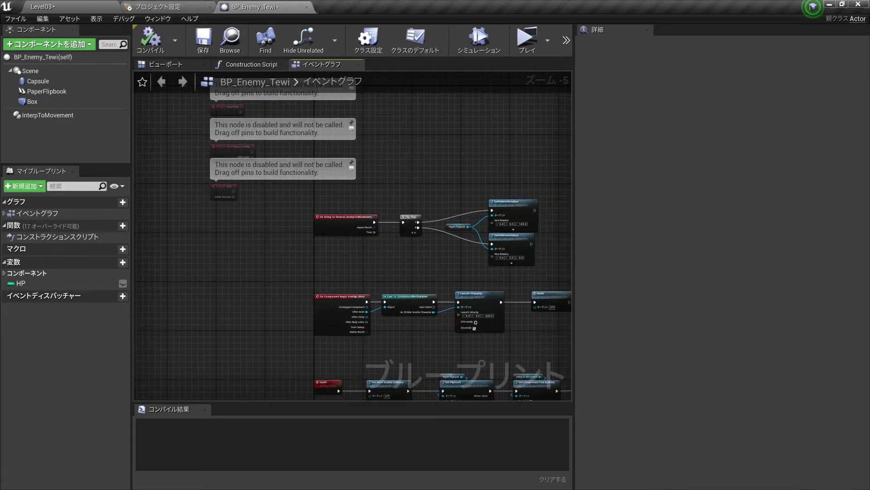
{"action": "scroll", "coordinate": [415, 179], "scroll_direction": "up", "scroll_amount": 1}
{"action": "mouse_move", "coordinate": [512, 208]}
{"action": "right_mouse_down"}
{"action": "mouse_move", "coordinate": [467, 208]}
{"action": "mouse_move", "coordinate": [371, 174]}
{"action": "right_mouse_up"}
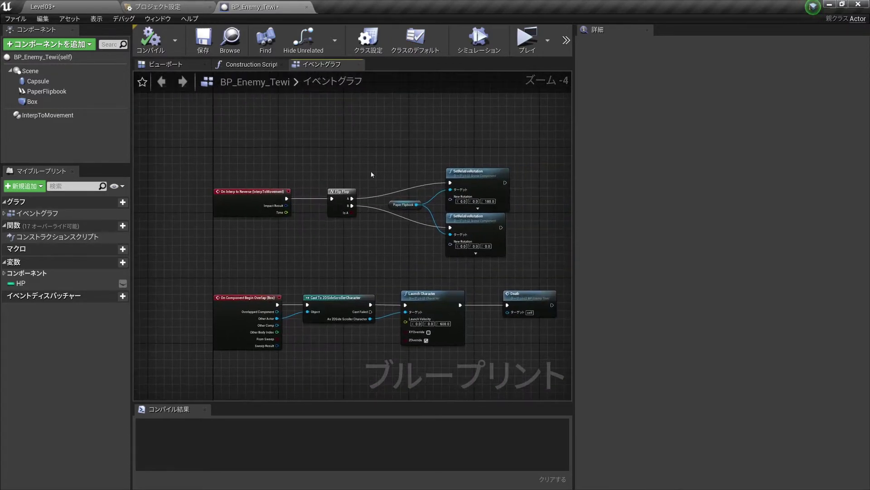
- Wrap the On Interp to Reverse rotation node row in a comment titled InterpTo
{"action": "left_click_drag", "start_coordinate": [204, 147], "coordinate": [514, 261]}
{"action": "scroll", "coordinate": [348, 141], "scroll_direction": "up", "scroll_amount": 1}
{"action": "scroll", "coordinate": [358, 137], "scroll_direction": "down", "scroll_amount": 1}
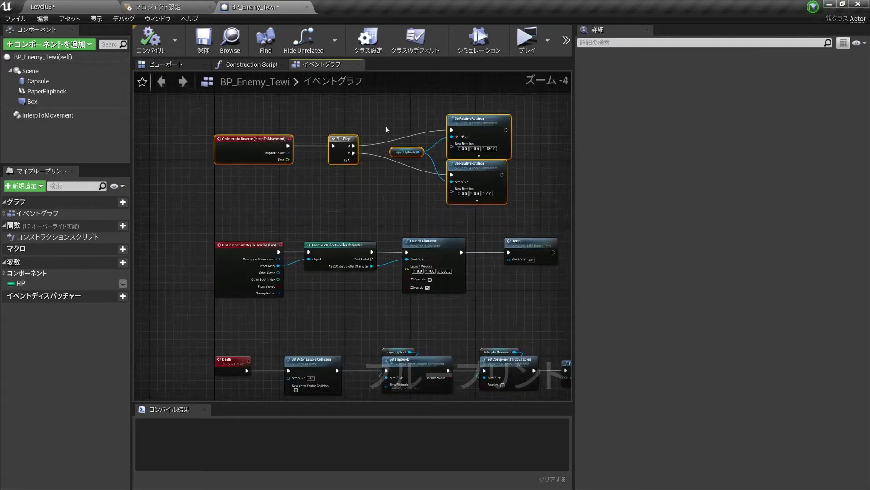
{"action": "scroll", "coordinate": [385, 162], "scroll_direction": "down", "scroll_amount": 1}
{"action": "mouse_move", "coordinate": [385, 162]}
{"action": "right_mouse_down"}
{"action": "mouse_move", "coordinate": [385, 154]}
{"action": "mouse_move", "coordinate": [401, 156]}
{"action": "right_mouse_up"}
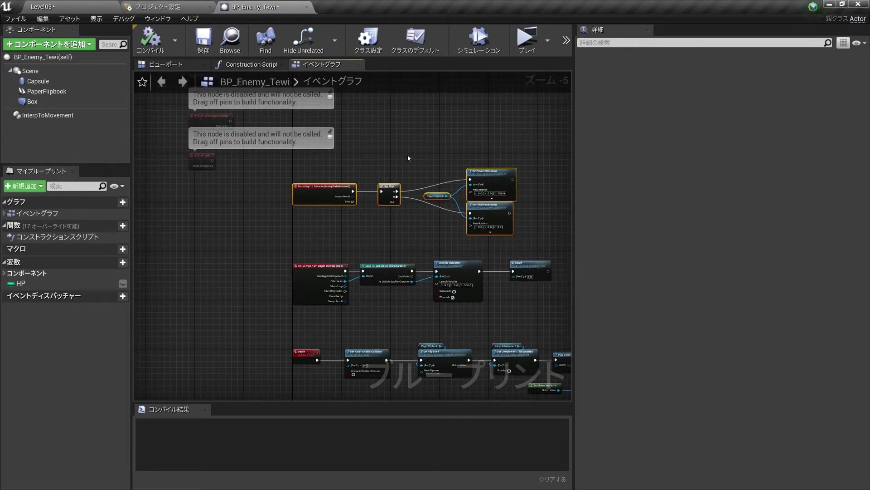
{"action": "key", "text": "c"}
{"action": "type", "text": "Interp"}
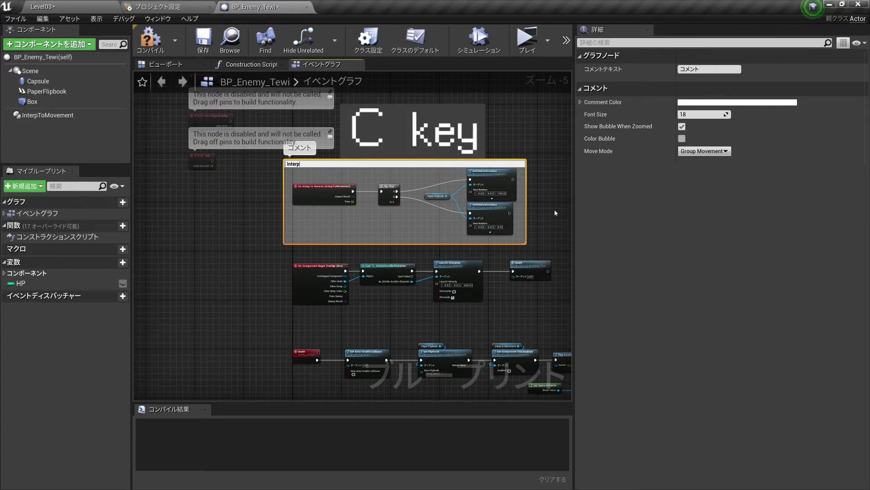
{"action": "type", "text": "To"}
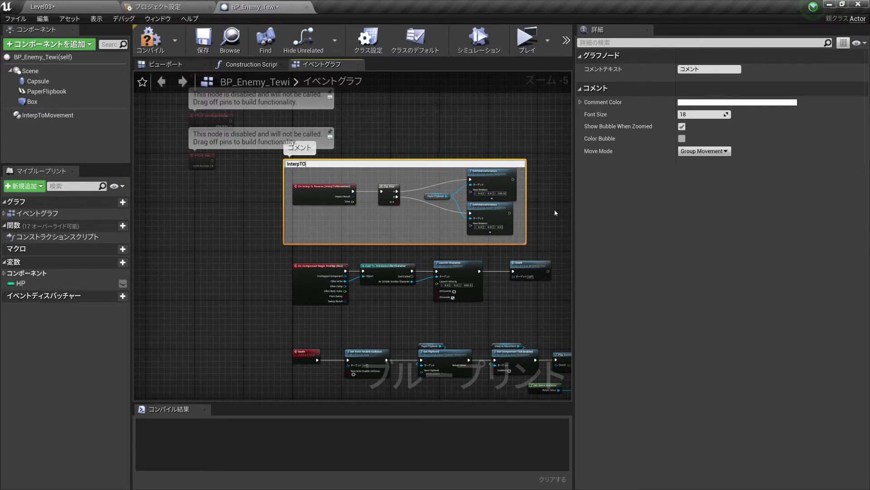
{"action": "key", "text": "Return"}
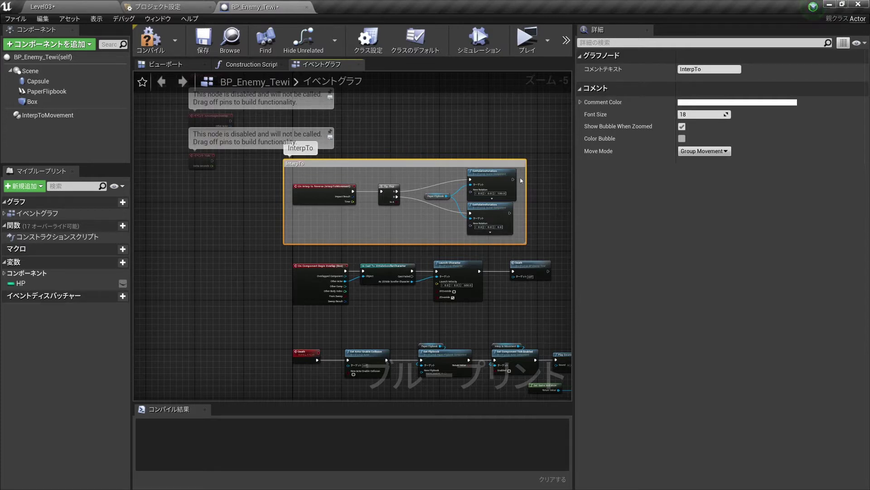
{"action": "scroll", "coordinate": [514, 352], "scroll_direction": "down", "scroll_amount": 1}
- Move the disabled node stack away from the InterpTo comment
{"action": "left_click_drag", "start_coordinate": [307, 168], "coordinate": [192, 251]}
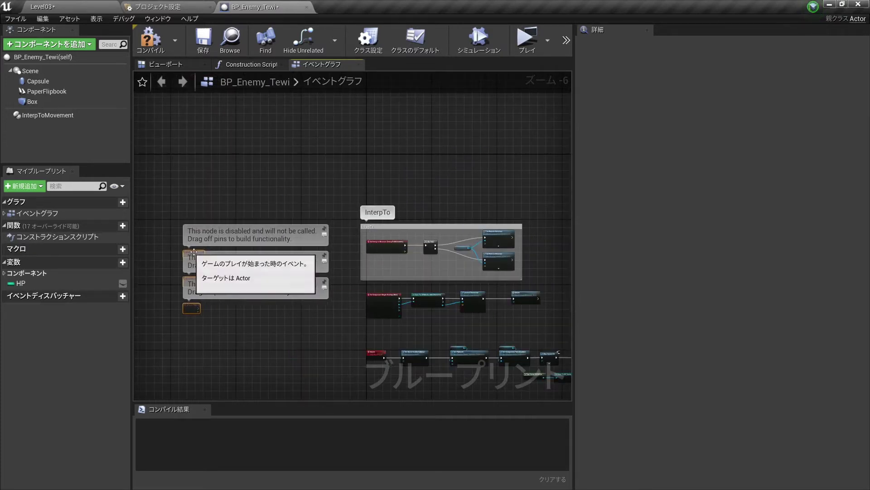
{"action": "left_click_drag", "start_coordinate": [405, 225], "coordinate": [406, 140]}
{"action": "scroll", "coordinate": [408, 209], "scroll_direction": "up", "scroll_amount": 1}
{"action": "left_click", "coordinate": [423, 208]}
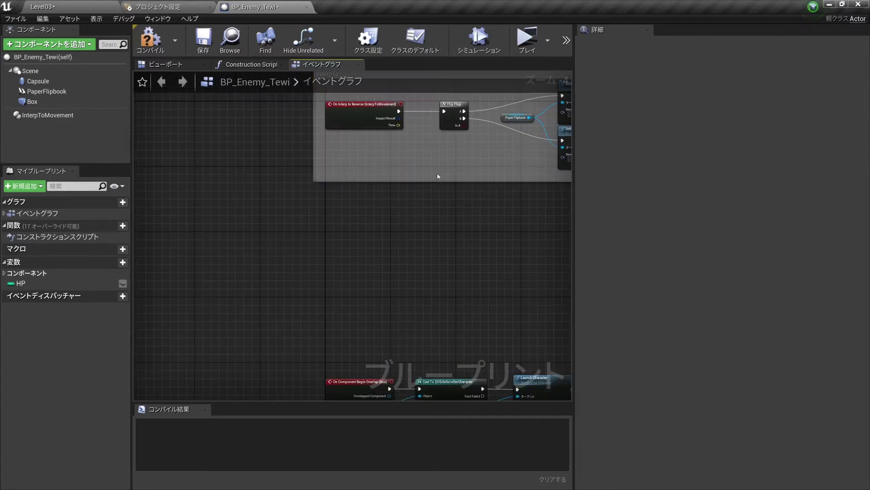
- Pan and zoom the graph to frame the overlap event and cast nodes
{"action": "scroll", "coordinate": [437, 177], "scroll_direction": "up", "scroll_amount": 1}
{"action": "scroll", "coordinate": [390, 185], "scroll_direction": "down", "scroll_amount": 1}
{"action": "right_click_drag", "start_coordinate": [431, 191], "coordinate": [460, 190]}
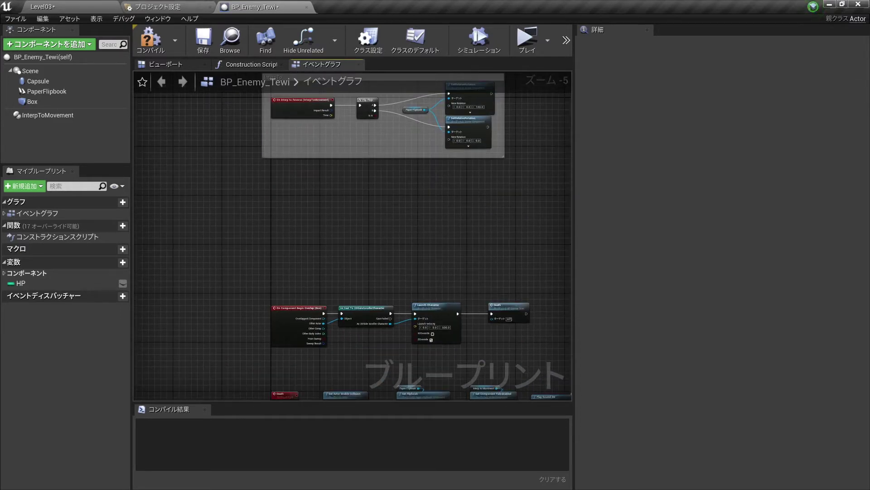
{"action": "scroll", "coordinate": [408, 181], "scroll_direction": "up", "scroll_amount": 1}
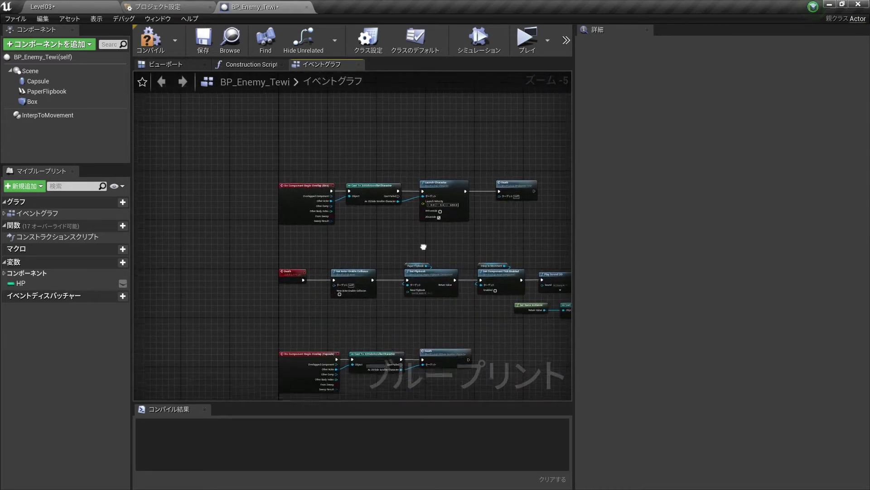
{"action": "right_click_drag", "start_coordinate": [421, 247], "coordinate": [383, 194]}
{"action": "scroll", "coordinate": [383, 293], "scroll_direction": "up", "scroll_amount": 1}
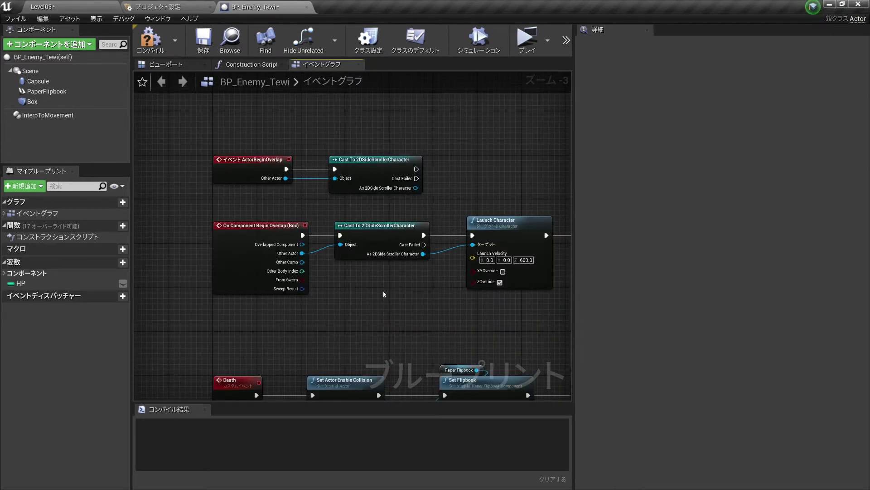
{"action": "right_click_drag", "start_coordinate": [358, 261], "coordinate": [382, 295]}
{"action": "scroll", "coordinate": [383, 296], "scroll_direction": "up", "scroll_amount": 1}
{"action": "scroll", "coordinate": [370, 259], "scroll_direction": "up", "scroll_amount": 1}
{"action": "right_click_drag", "start_coordinate": [370, 260], "coordinate": [355, 240]}
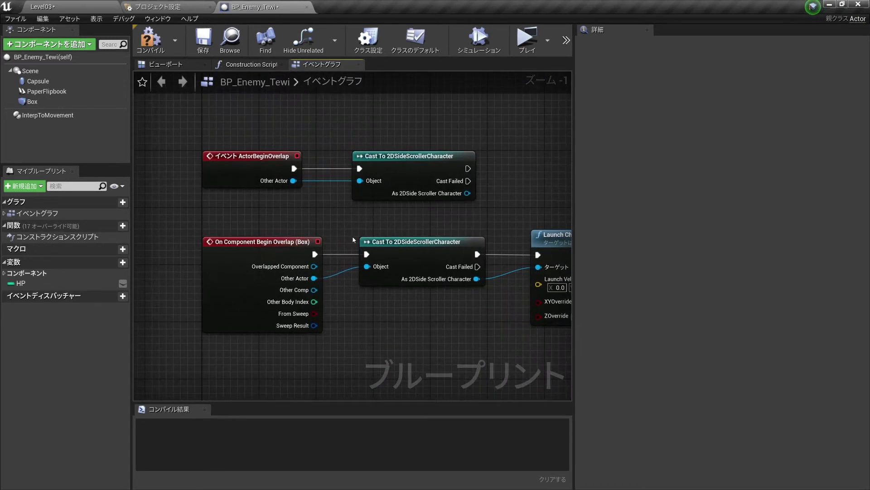
- Inspect the ActorBeginOverlap and On Component Begin Overlap (Box) event nodes
{"action": "left_click", "coordinate": [248, 180]}
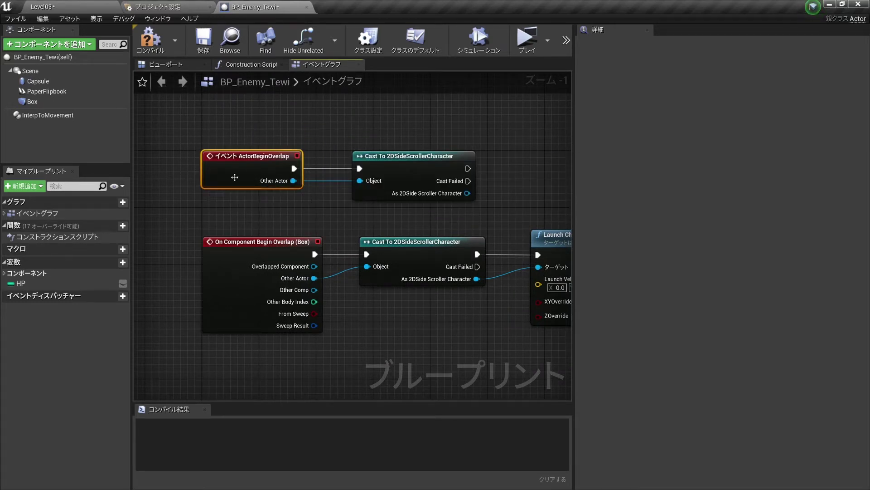
{"action": "left_click_drag", "start_coordinate": [342, 357], "coordinate": [212, 236]}
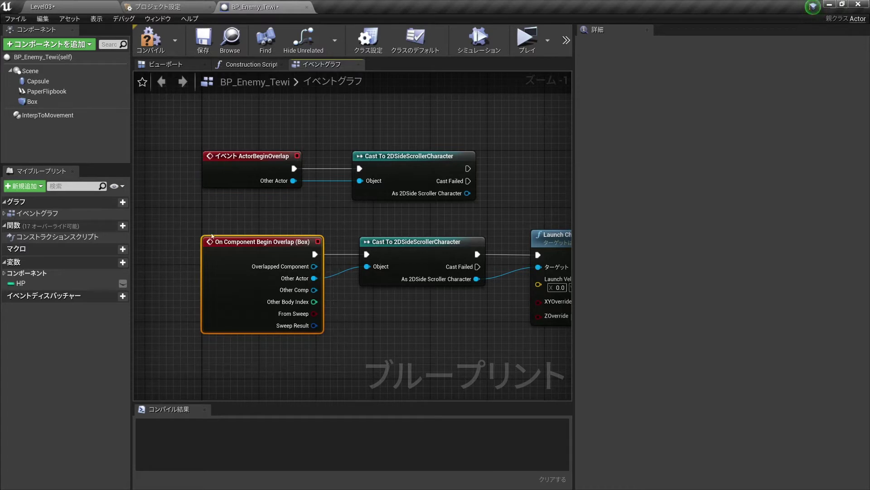
{"action": "left_click", "coordinate": [366, 322]}
{"action": "mouse_move", "coordinate": [411, 295]}
{"action": "right_mouse_down"}
{"action": "mouse_move", "coordinate": [418, 301]}
{"action": "mouse_move", "coordinate": [415, 289]}
{"action": "right_mouse_up"}
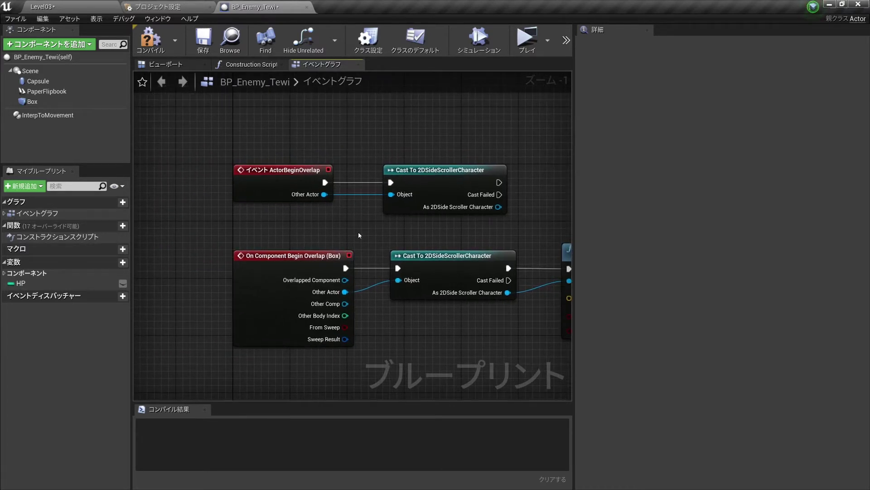
{"action": "right_click_drag", "start_coordinate": [359, 235], "coordinate": [435, 213]}
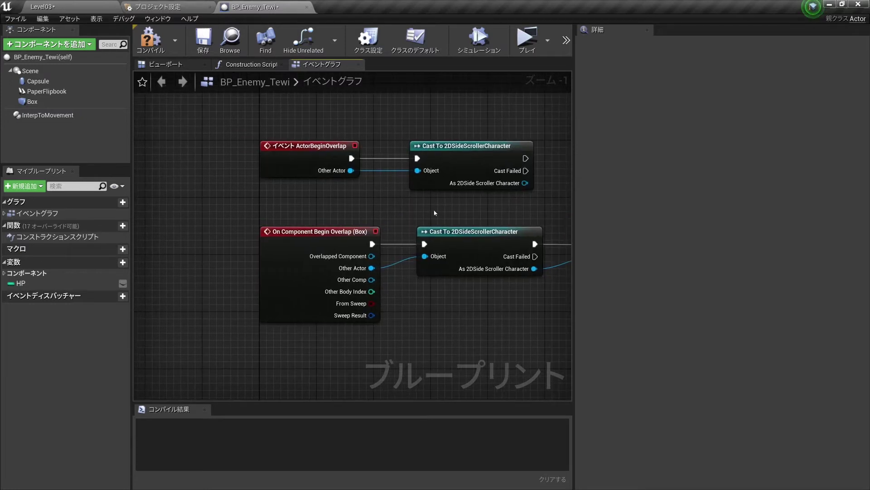
{"action": "left_click", "coordinate": [335, 164]}
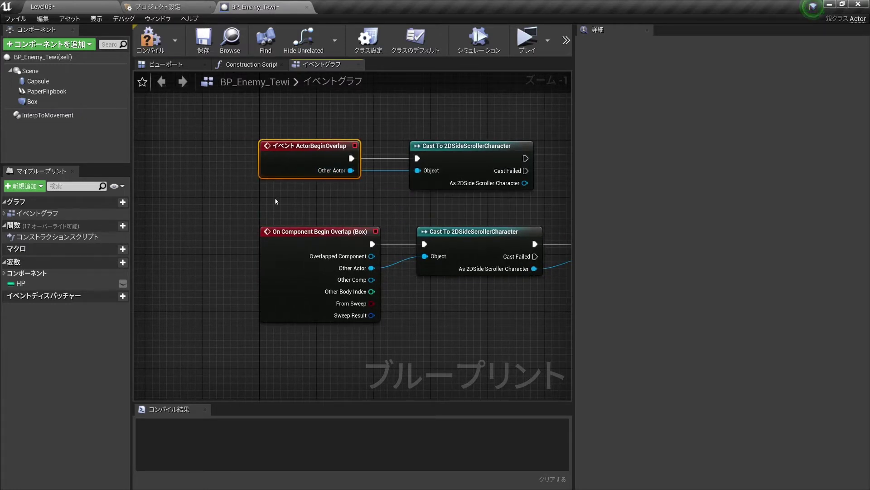
{"action": "left_click_drag", "start_coordinate": [249, 201], "coordinate": [383, 333]}
{"action": "left_click_drag", "start_coordinate": [195, 107], "coordinate": [321, 159]}
- In the component viewport, inspect the Box, PaperFlipbook and Capsule components
{"action": "left_click", "coordinate": [167, 64]}
{"action": "left_click", "coordinate": [31, 102]}
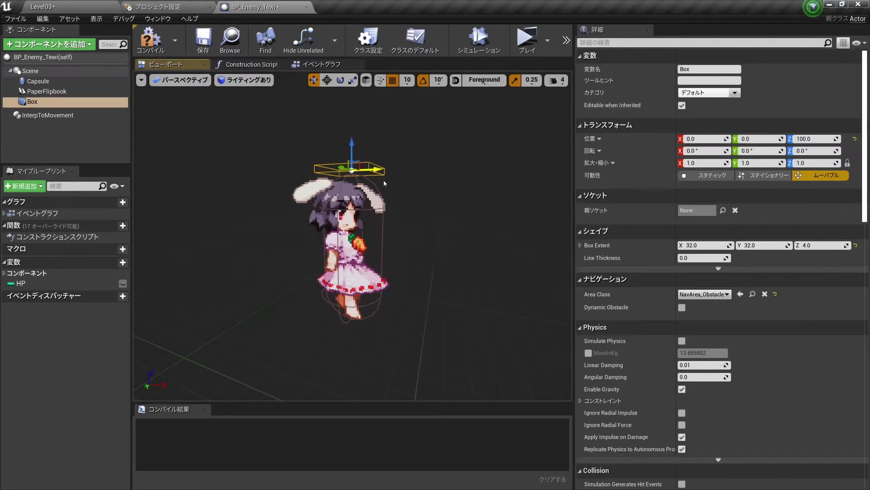
{"action": "left_click", "coordinate": [383, 220]}
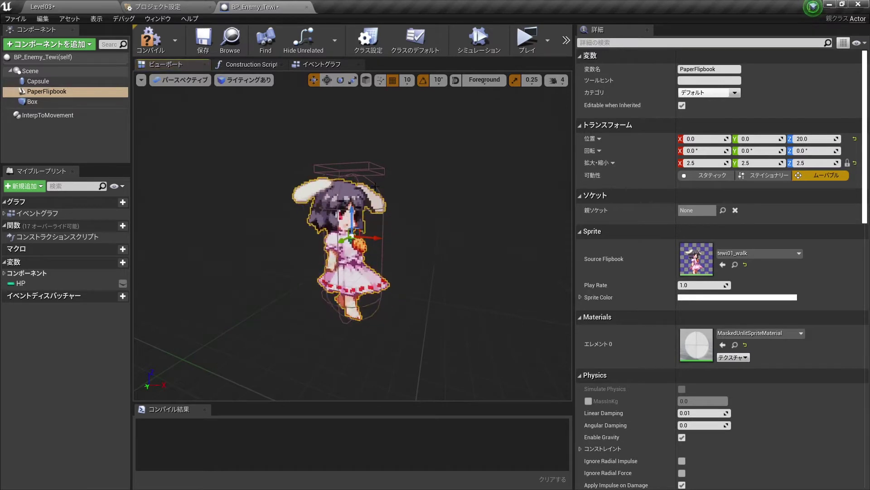
{"action": "left_click", "coordinate": [374, 186]}
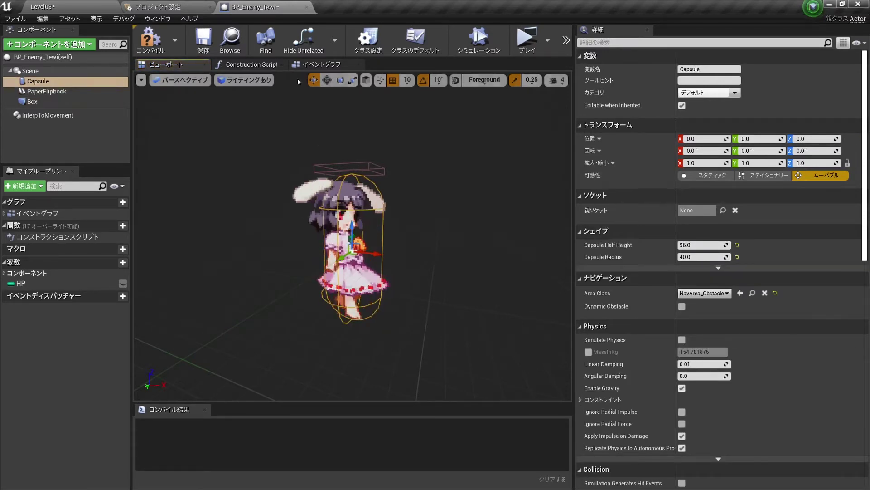
- Check the On Component Begin Overlap (Box) node, then compare the Box and Capsule shapes
{"action": "left_click", "coordinate": [311, 67]}
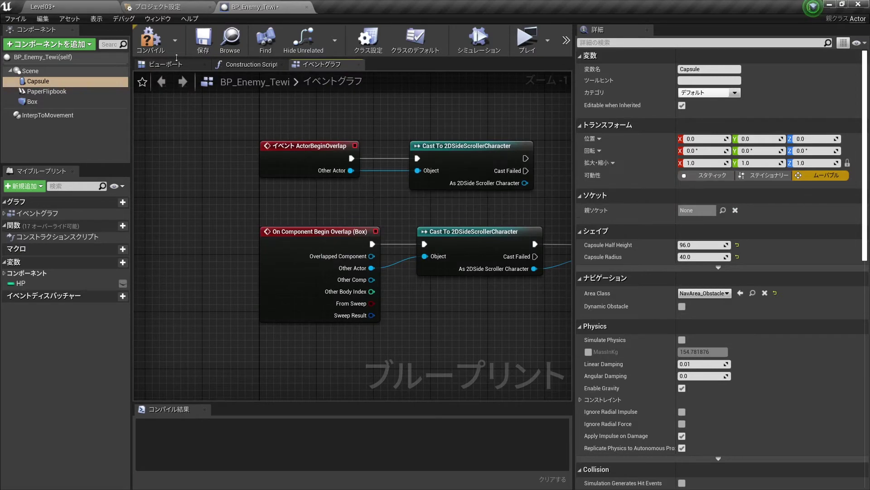
{"action": "left_click", "coordinate": [184, 65]}
{"action": "left_click", "coordinate": [312, 67]}
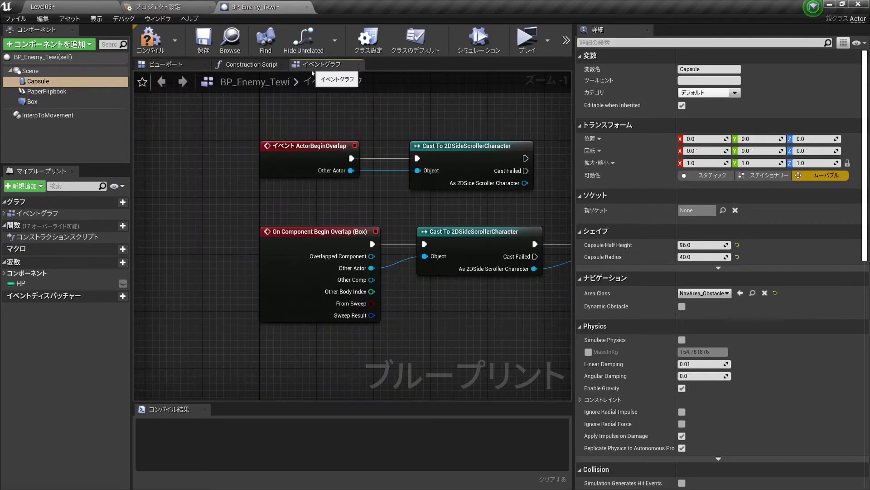
{"action": "left_click", "coordinate": [314, 229]}
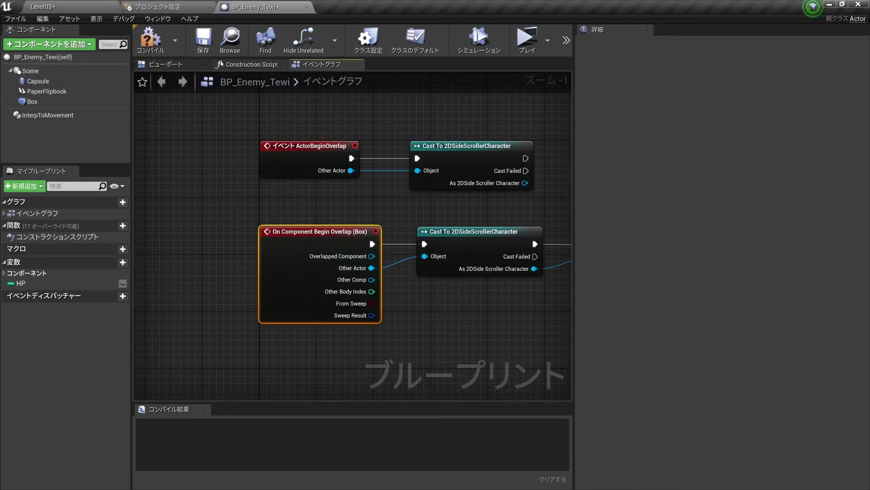
{"action": "left_click", "coordinate": [195, 65]}
{"action": "left_click", "coordinate": [372, 171]}
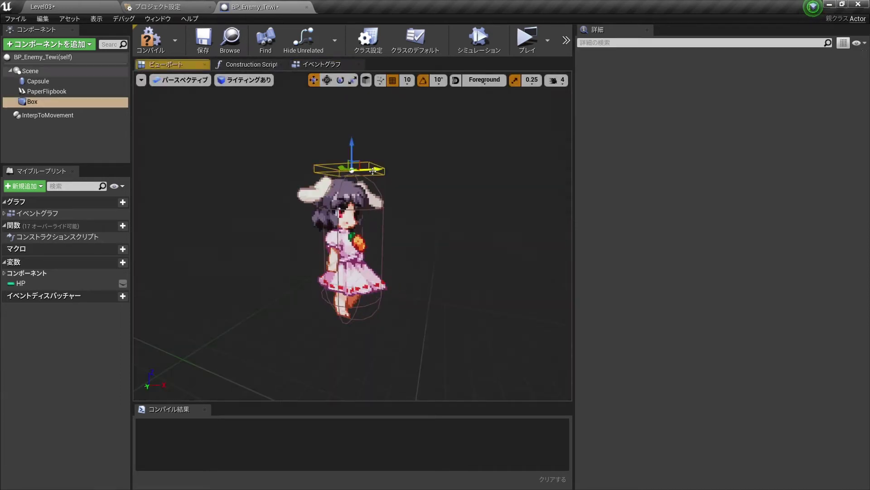
{"action": "left_click", "coordinate": [367, 167]}
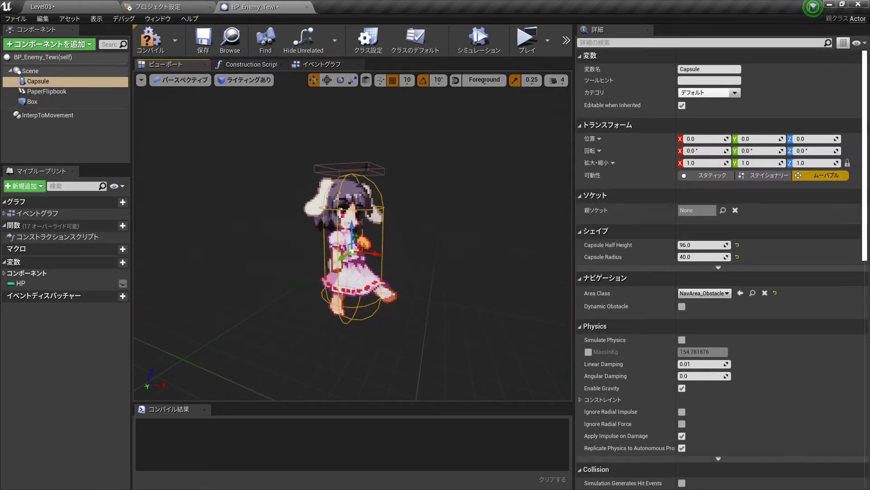
{"action": "left_click", "coordinate": [366, 168]}
- Pan the event graph to reveal the Launch Character node, glance at the preview, and return
{"action": "left_click", "coordinate": [320, 64]}
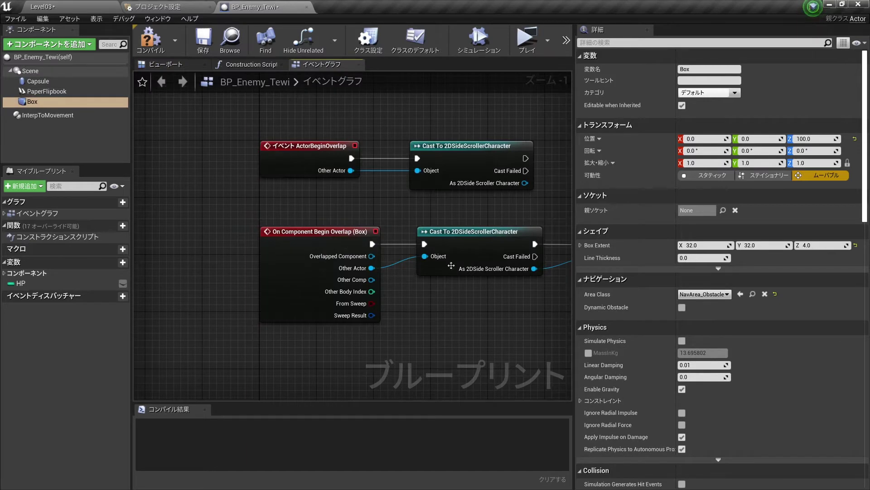
{"action": "right_click_drag", "start_coordinate": [451, 265], "coordinate": [384, 292]}
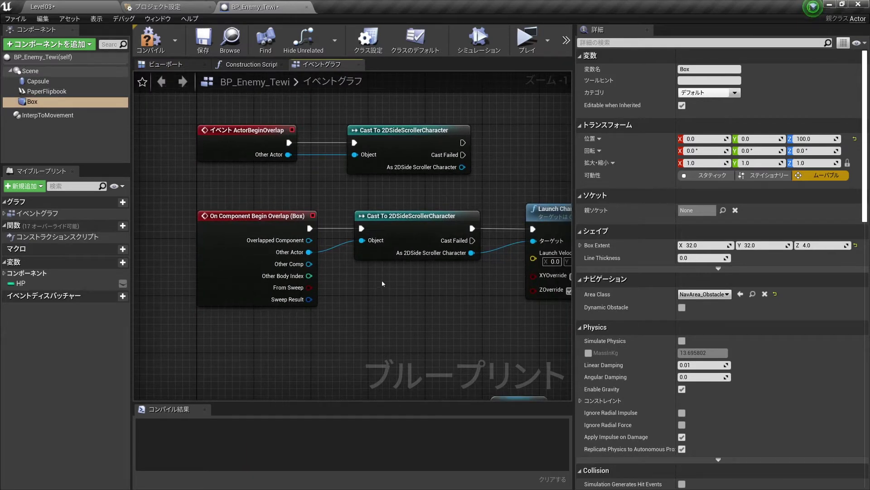
{"action": "right_click_drag", "start_coordinate": [381, 280], "coordinate": [397, 282]}
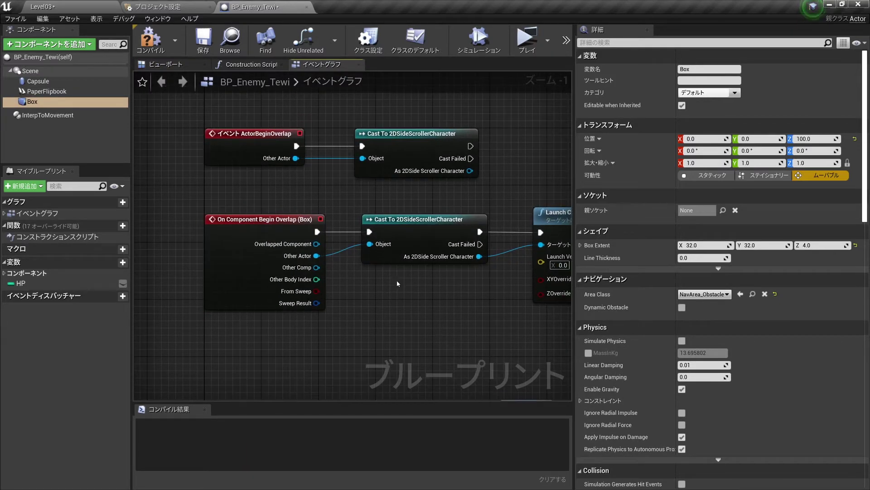
{"action": "left_click", "coordinate": [192, 66]}
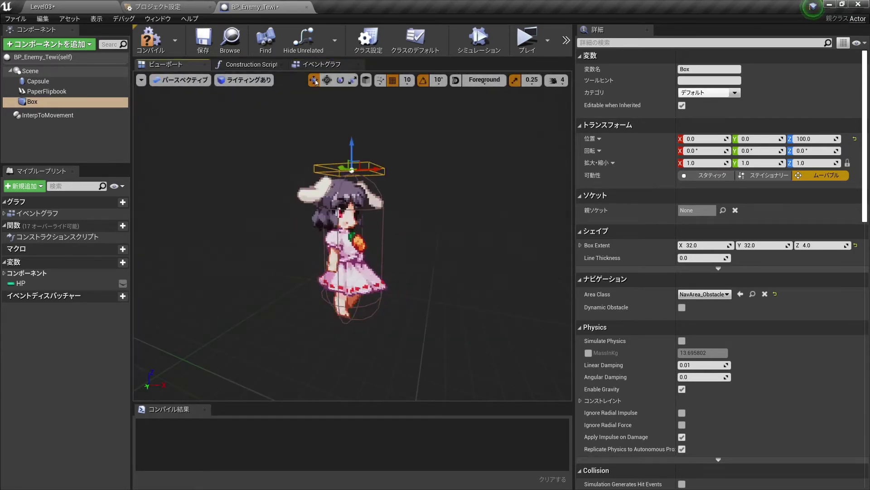
{"action": "left_click", "coordinate": [318, 63]}
- Recentre the graph on the overlap nodes, browsing the node list without adding anything
{"action": "right_click_drag", "start_coordinate": [405, 289], "coordinate": [400, 313]}
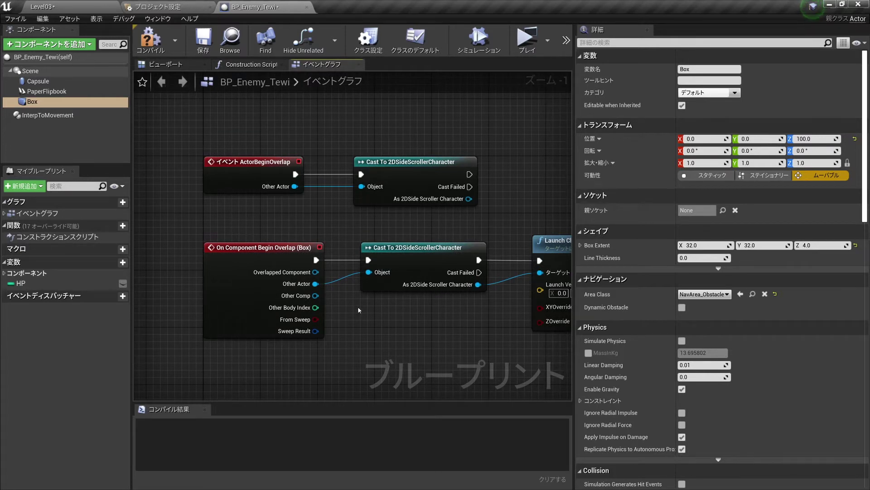
{"action": "right_click_drag", "start_coordinate": [359, 310], "coordinate": [367, 326]}
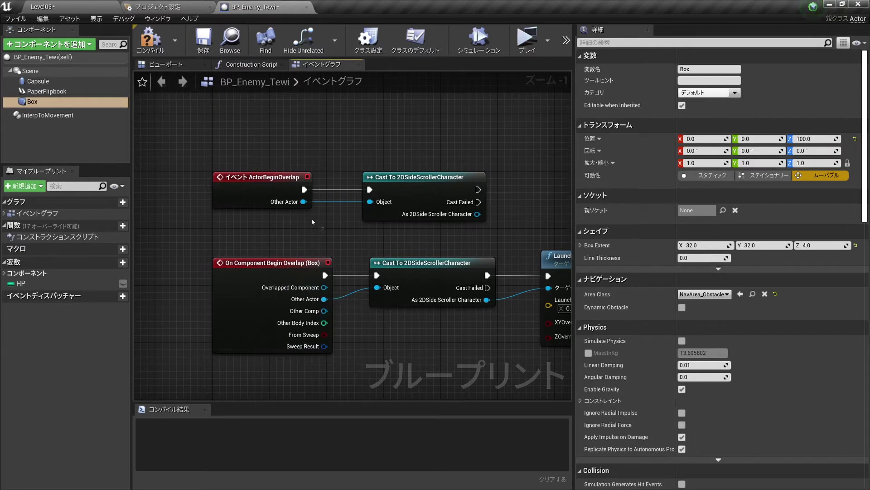
{"action": "left_click_drag", "start_coordinate": [312, 222], "coordinate": [209, 165]}
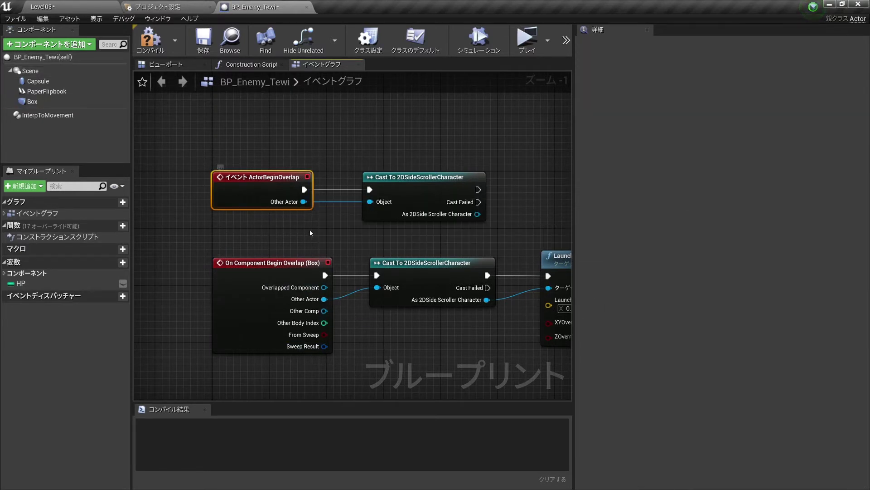
{"action": "left_click_drag", "start_coordinate": [311, 232], "coordinate": [268, 190]}
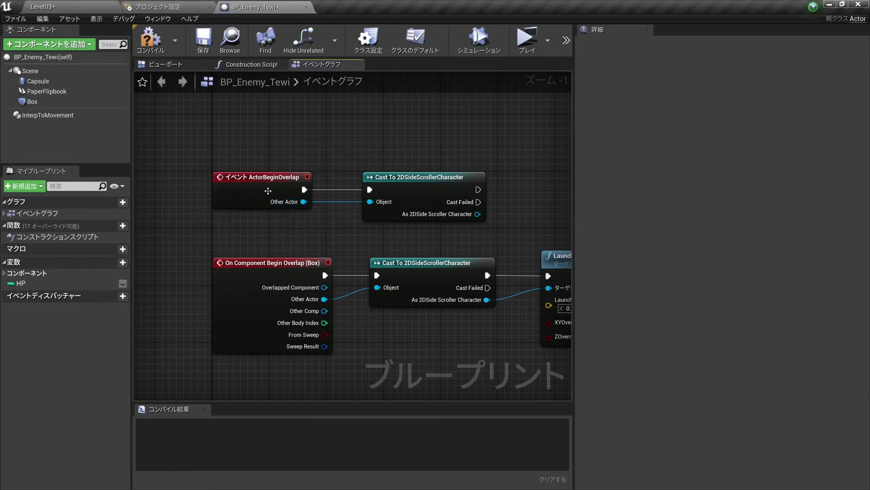
{"action": "left_click", "coordinate": [268, 190]}
{"action": "left_click", "coordinate": [339, 230]}
{"action": "right_click", "coordinate": [354, 301]}
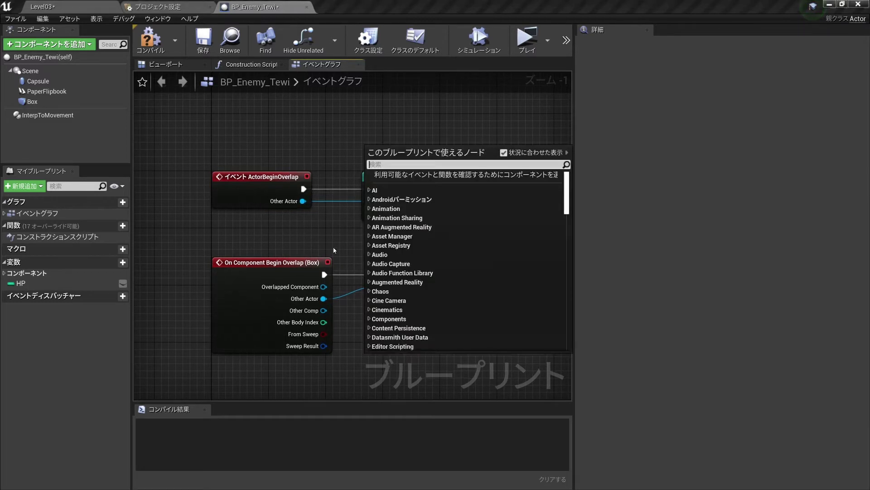
{"action": "left_click", "coordinate": [333, 263]}
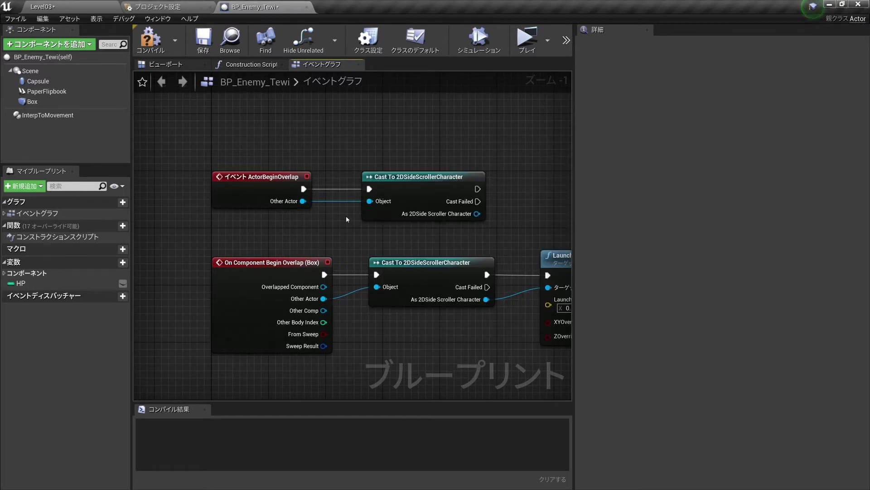
- Select the On Component Begin Overlap (Box) and ActorBeginOverlap event nodes in turn
{"action": "right_click_drag", "start_coordinate": [346, 216], "coordinate": [379, 211]}
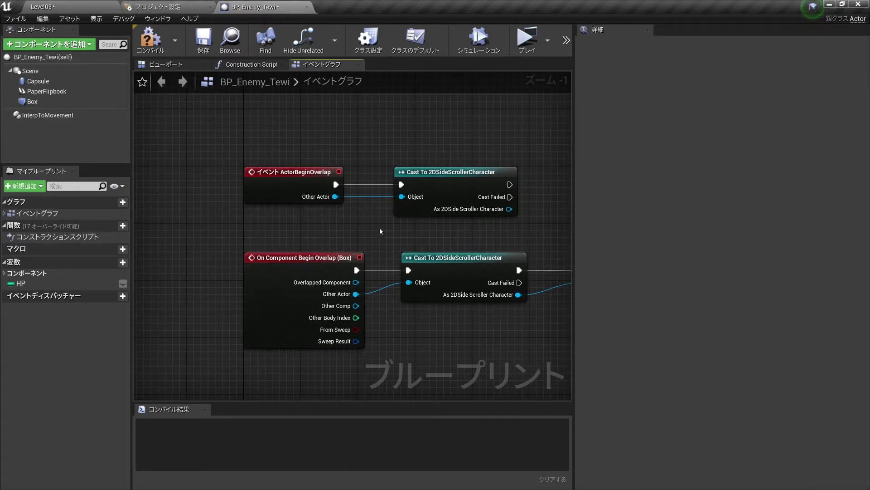
{"action": "scroll", "coordinate": [375, 235], "scroll_direction": "down", "scroll_amount": 2}
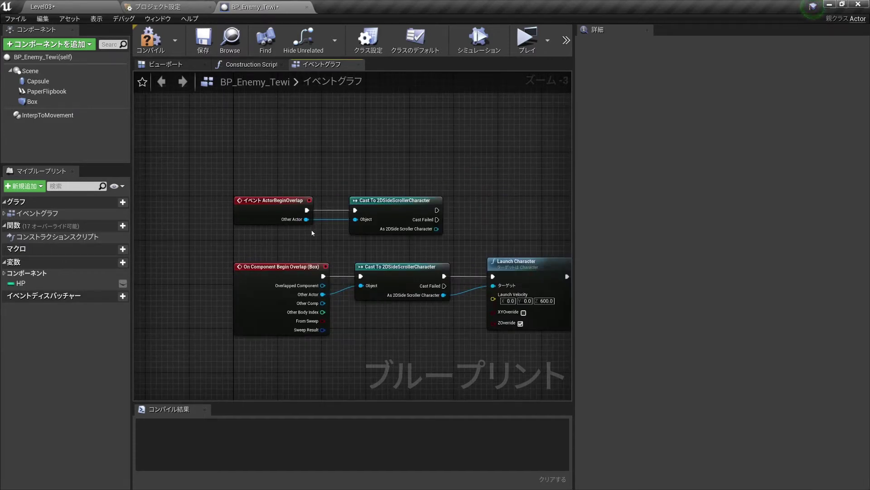
{"action": "left_click_drag", "start_coordinate": [236, 229], "coordinate": [335, 361]}
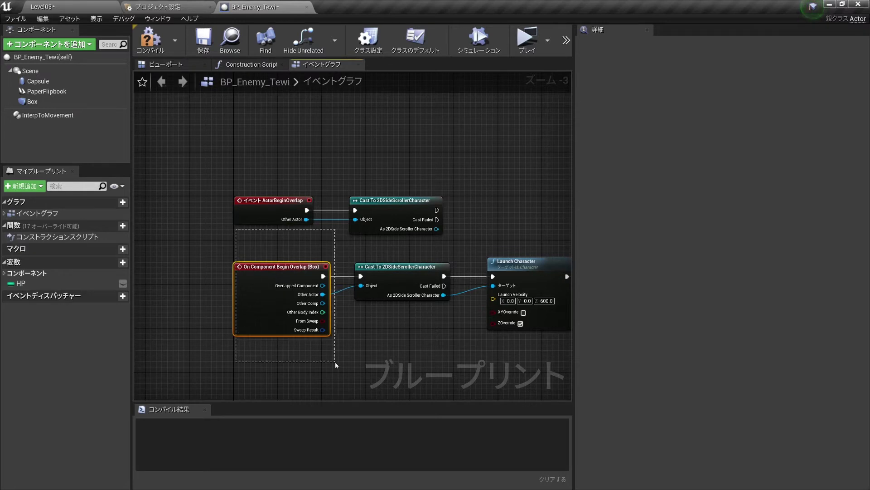
{"action": "left_click", "coordinate": [257, 236]}
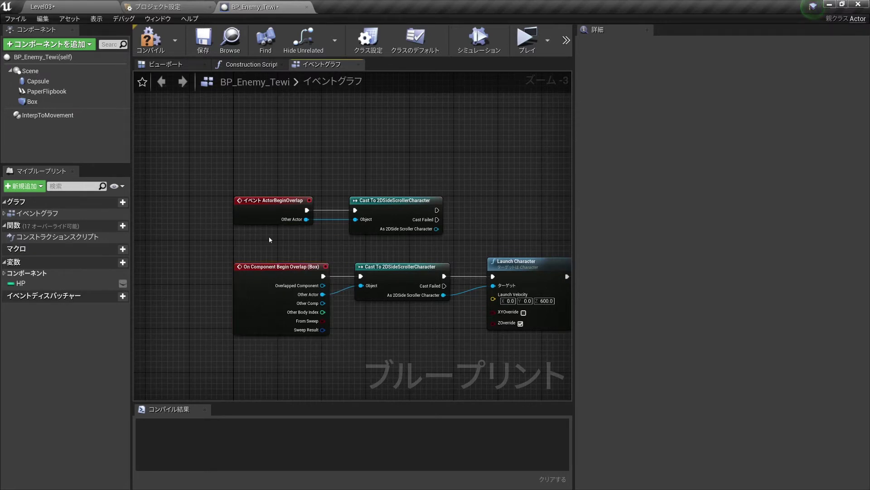
{"action": "scroll", "coordinate": [271, 238], "scroll_direction": "up", "scroll_amount": 2}
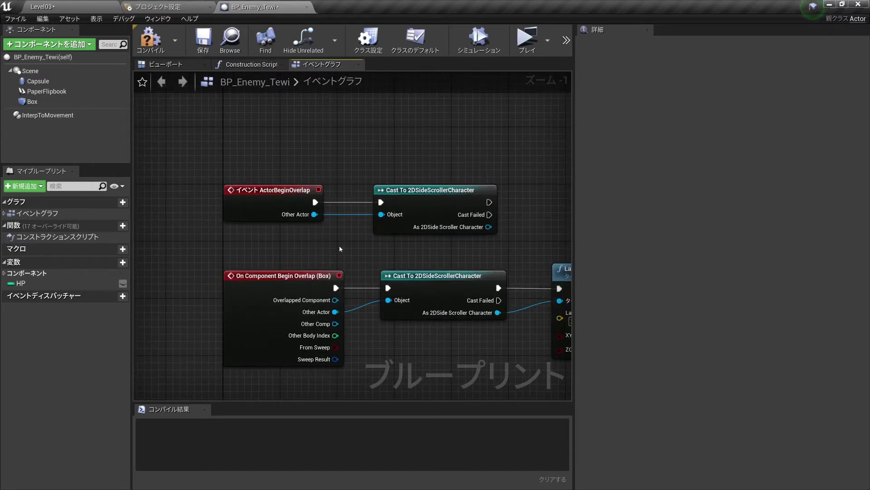
{"action": "scroll", "coordinate": [339, 246], "scroll_direction": "up", "scroll_amount": 1}
{"action": "right_click_drag", "start_coordinate": [340, 274], "coordinate": [362, 238]}
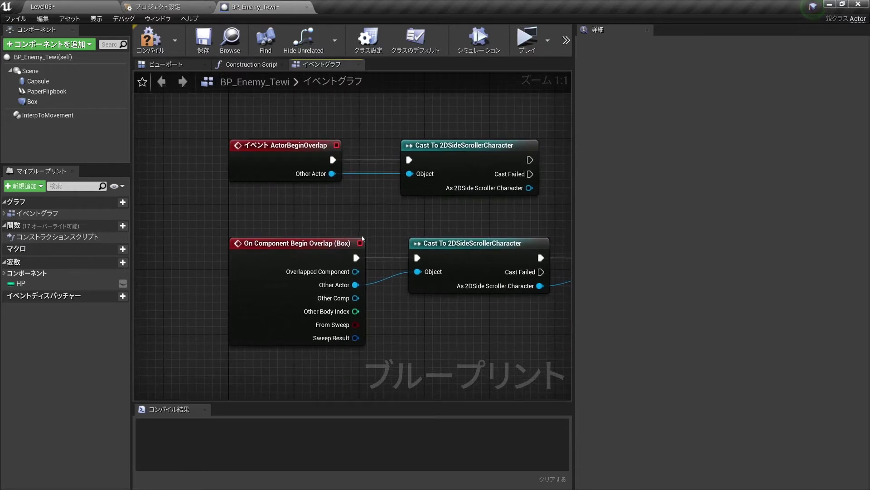
{"action": "left_click_drag", "start_coordinate": [349, 255], "coordinate": [190, 384]}
{"action": "left_click_drag", "start_coordinate": [309, 186], "coordinate": [208, 135]}
{"action": "left_click", "coordinate": [261, 262]}
{"action": "right_click_drag", "start_coordinate": [261, 262], "coordinate": [284, 262]}
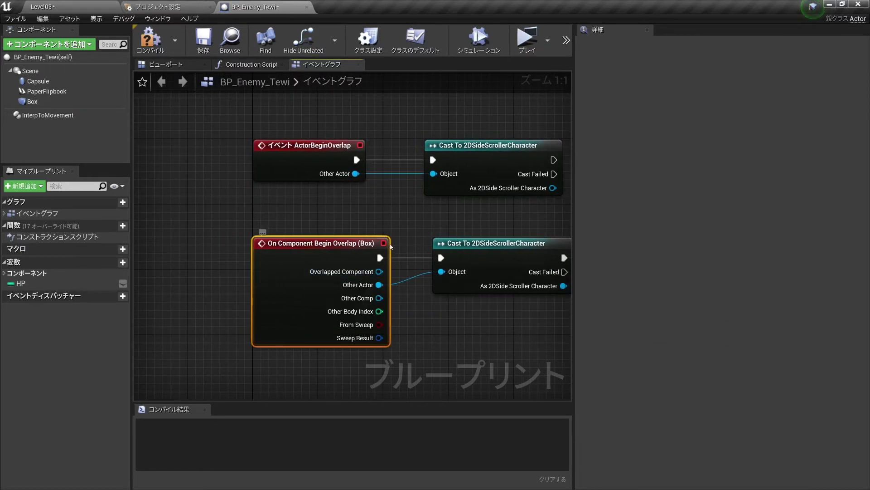
{"action": "right_click_drag", "start_coordinate": [385, 225], "coordinate": [335, 212]}
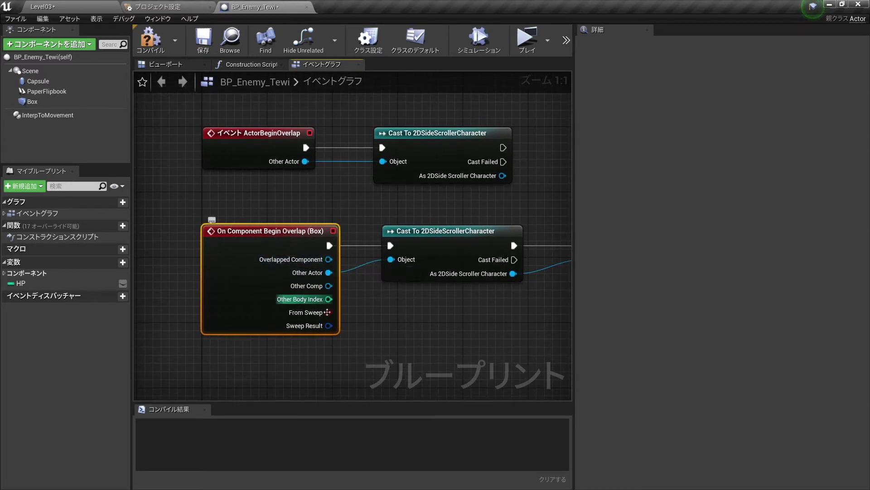
{"action": "right_click_drag", "start_coordinate": [294, 184], "coordinate": [283, 202]}
{"action": "left_click", "coordinate": [284, 202]}
{"action": "left_click", "coordinate": [223, 154]}
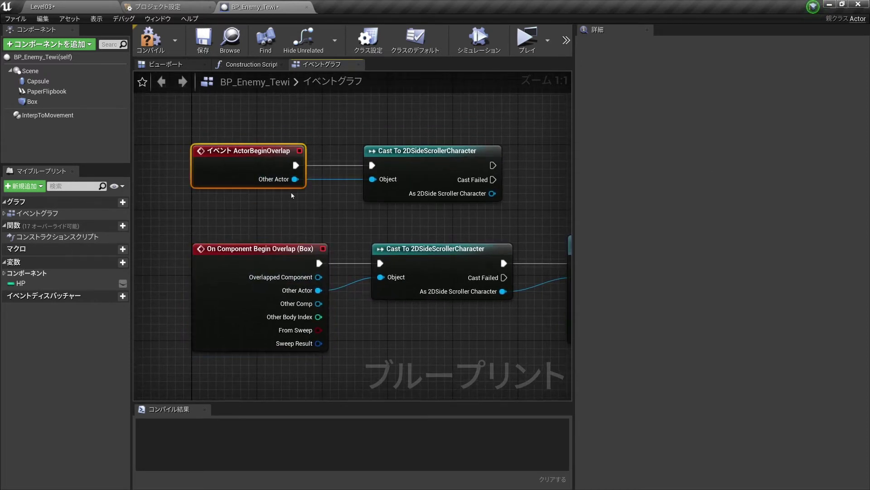
- Box-select both overlap events with their casts to 2DSideScrollerCharacter
{"action": "right_click_drag", "start_coordinate": [345, 207], "coordinate": [355, 210]}
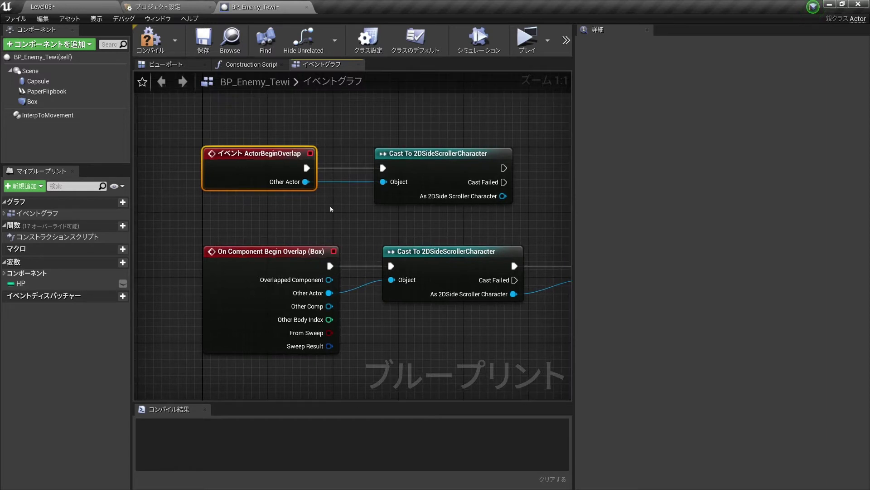
{"action": "left_click_drag", "start_coordinate": [344, 218], "coordinate": [173, 125]}
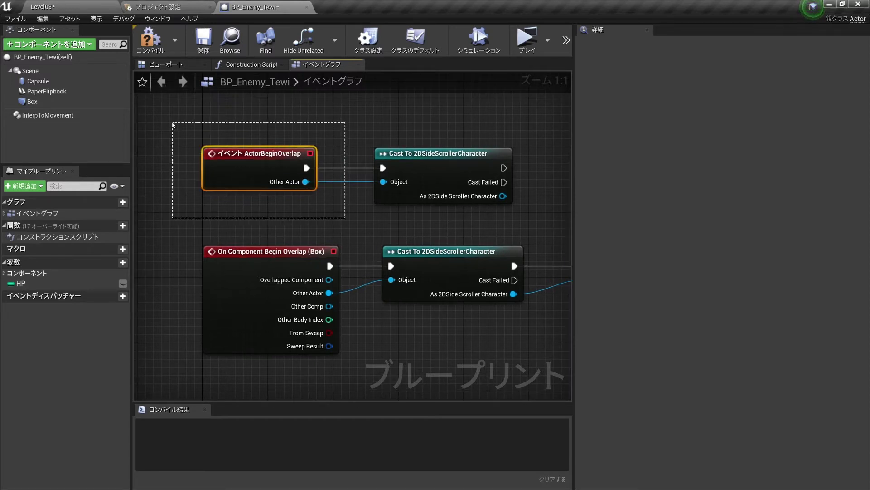
{"action": "left_click", "coordinate": [343, 226]}
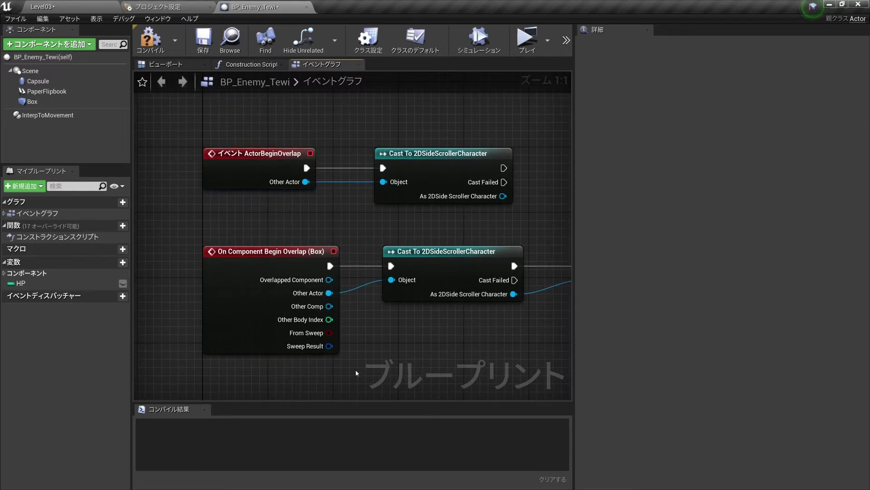
{"action": "left_click_drag", "start_coordinate": [356, 373], "coordinate": [303, 159]}
{"action": "left_click", "coordinate": [346, 229]}
{"action": "scroll", "coordinate": [346, 229], "scroll_direction": "down", "scroll_amount": 2}
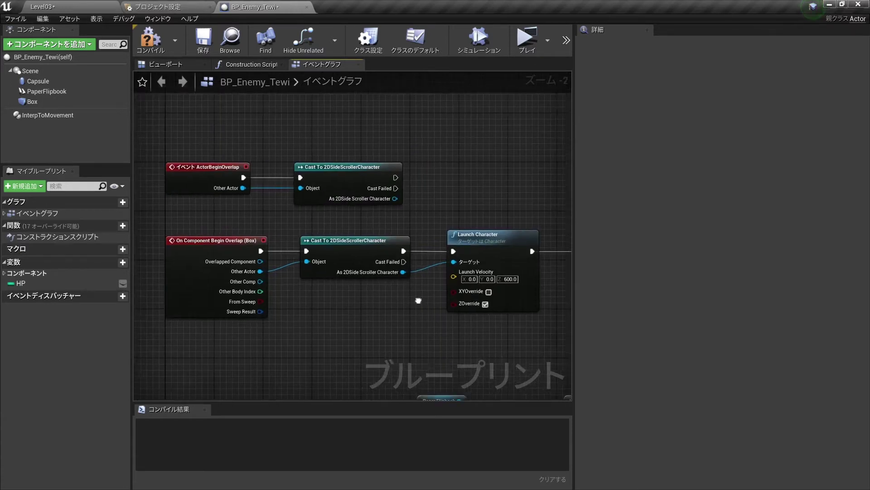
{"action": "scroll", "coordinate": [385, 272], "scroll_direction": "down", "scroll_amount": 2}
{"action": "scroll", "coordinate": [384, 271], "scroll_direction": "up", "scroll_amount": 1}
{"action": "right_click_drag", "start_coordinate": [384, 271], "coordinate": [424, 270]}
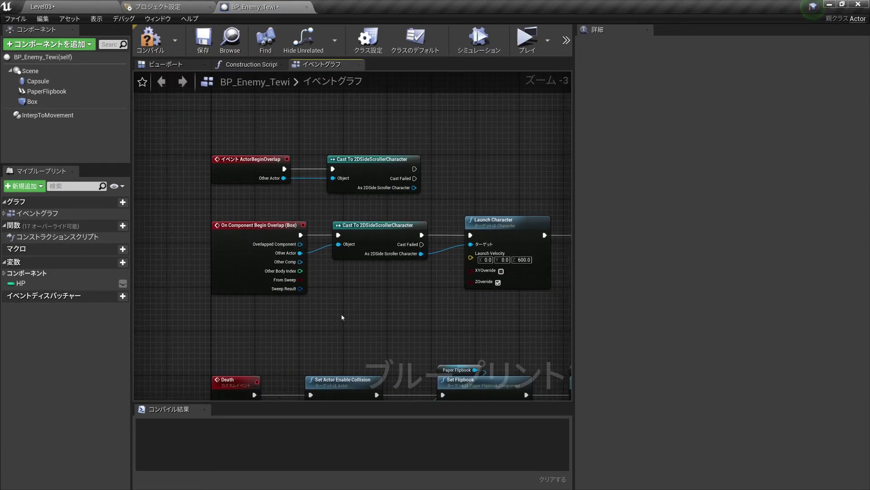
{"action": "left_click_drag", "start_coordinate": [339, 316], "coordinate": [176, 147]}
{"action": "scroll", "coordinate": [459, 264], "scroll_direction": "down", "scroll_amount": 1}
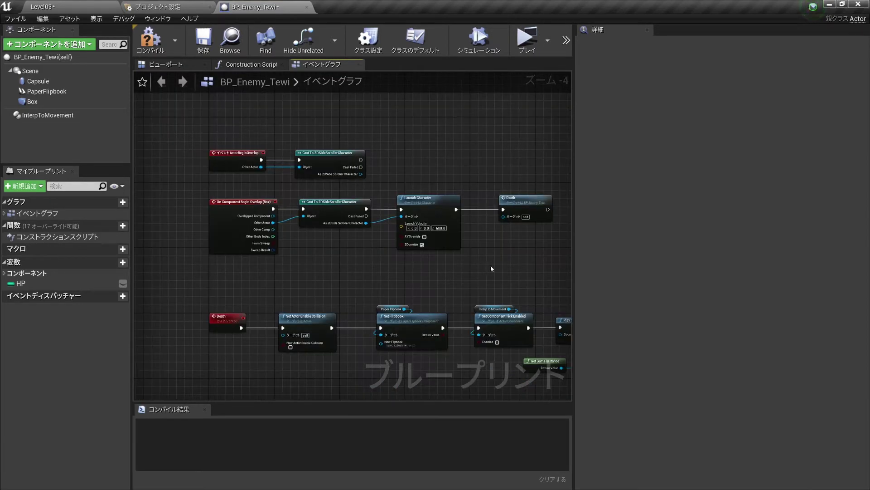
{"action": "scroll", "coordinate": [249, 183], "scroll_direction": "up", "scroll_amount": 2}
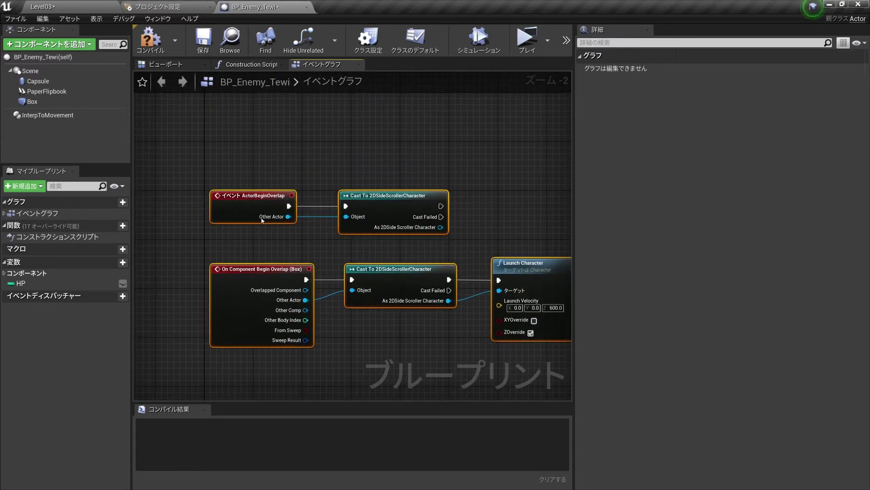
- Add an On Component Hit (Capsule) event from the Capsule component's Add Event menu
{"action": "right_click", "coordinate": [38, 81]}
{"action": "mouse_move", "coordinate": [91, 100]}
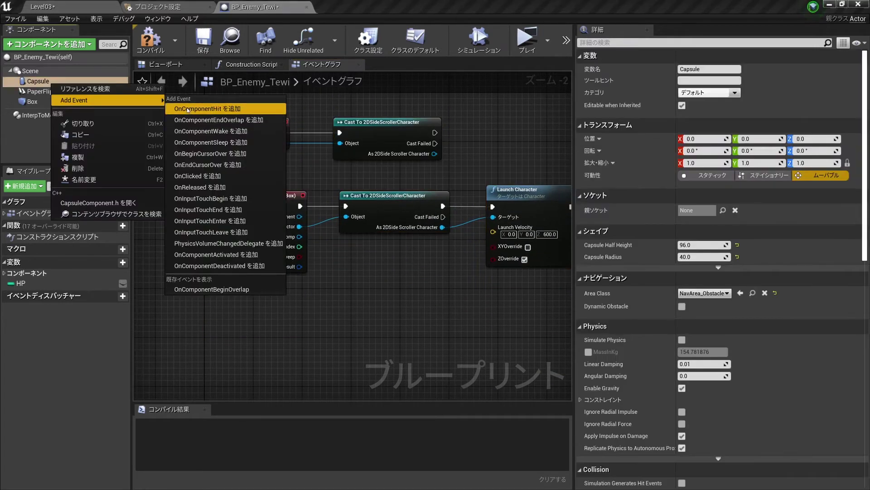
{"action": "left_click", "coordinate": [209, 109]}
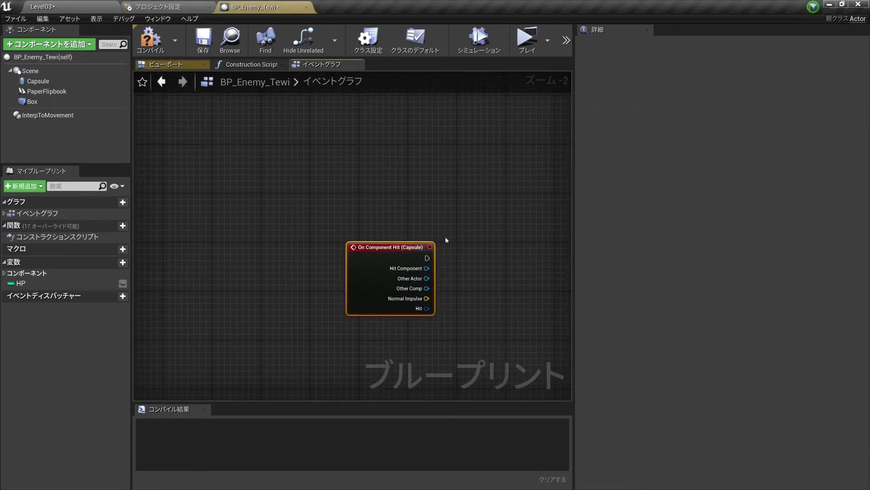
{"action": "left_click", "coordinate": [369, 267]}
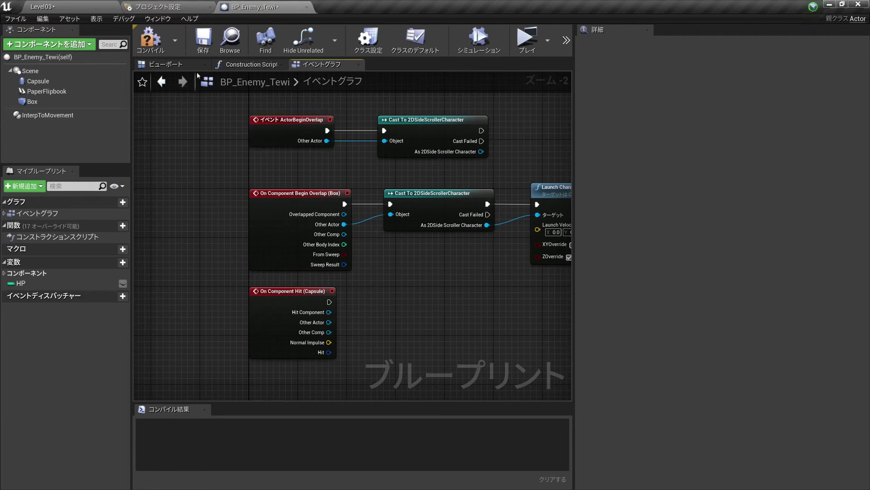
{"action": "left_click", "coordinate": [173, 64]}
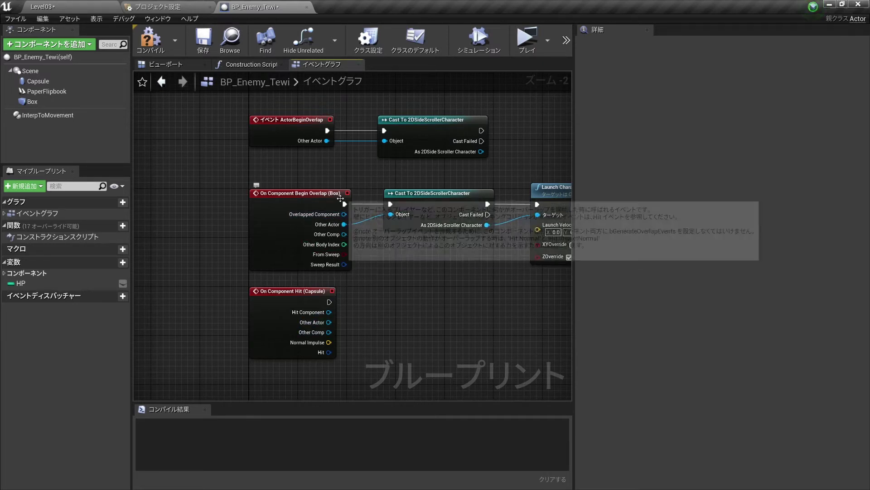
- Change the Capsule component's collision preset from OverlapAllDynamic to BlockAll
{"action": "left_click", "coordinate": [183, 63]}
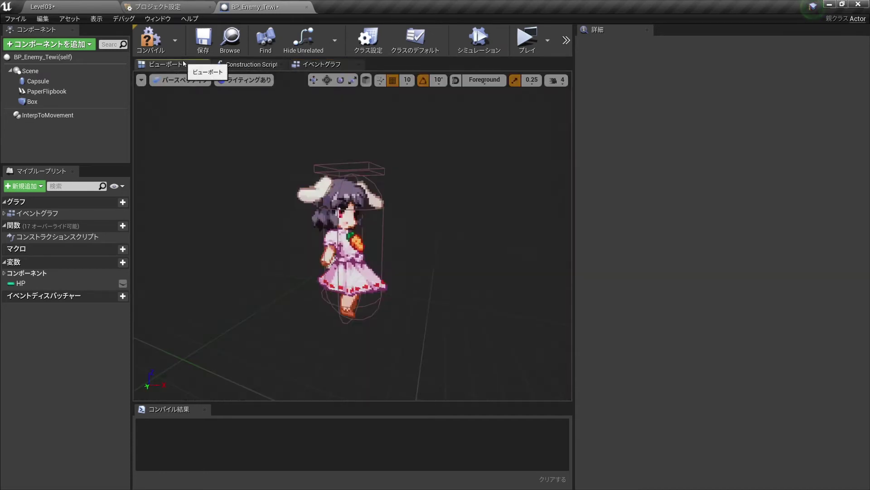
{"action": "left_click", "coordinate": [382, 212]}
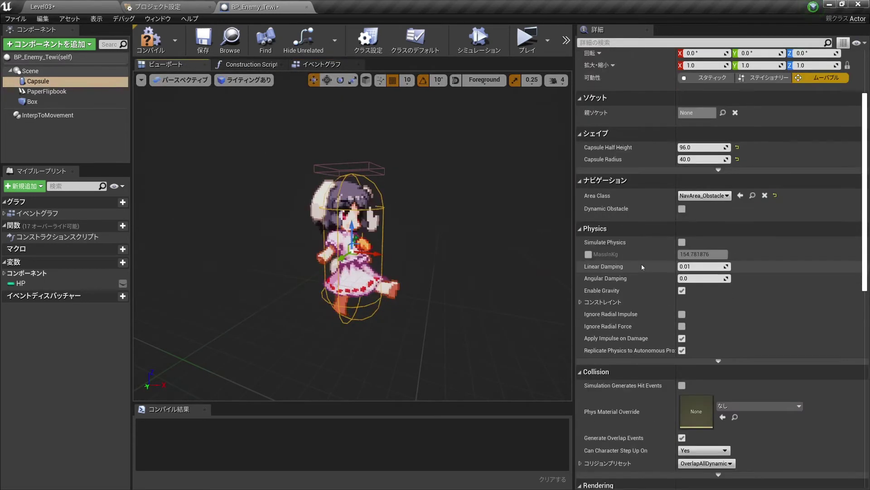
{"action": "scroll", "coordinate": [642, 267], "scroll_direction": "down", "scroll_amount": 10}
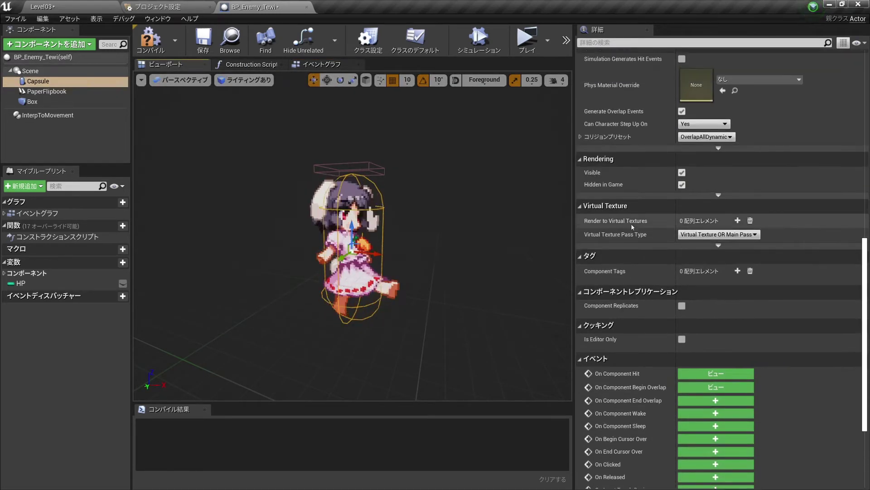
{"action": "scroll", "coordinate": [589, 190], "scroll_direction": "up", "scroll_amount": 2}
{"action": "left_click", "coordinate": [580, 184]}
{"action": "scroll", "coordinate": [659, 221], "scroll_direction": "down", "scroll_amount": 3}
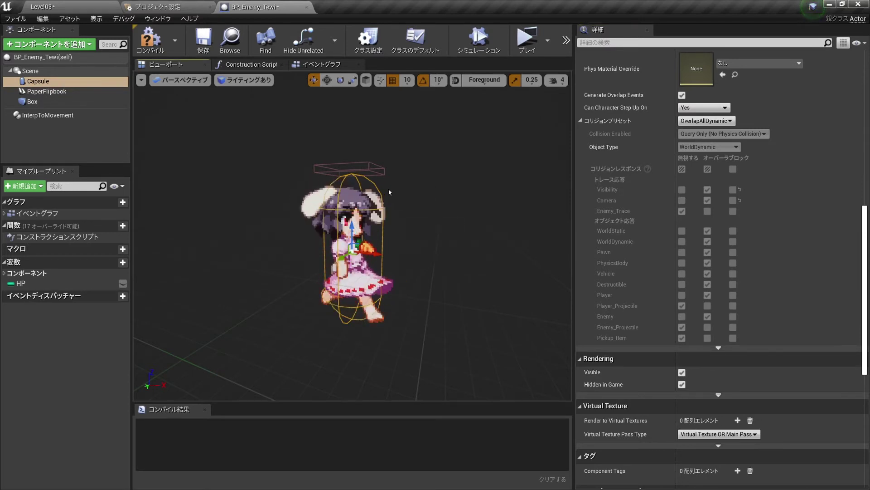
{"action": "left_click", "coordinate": [322, 64]}
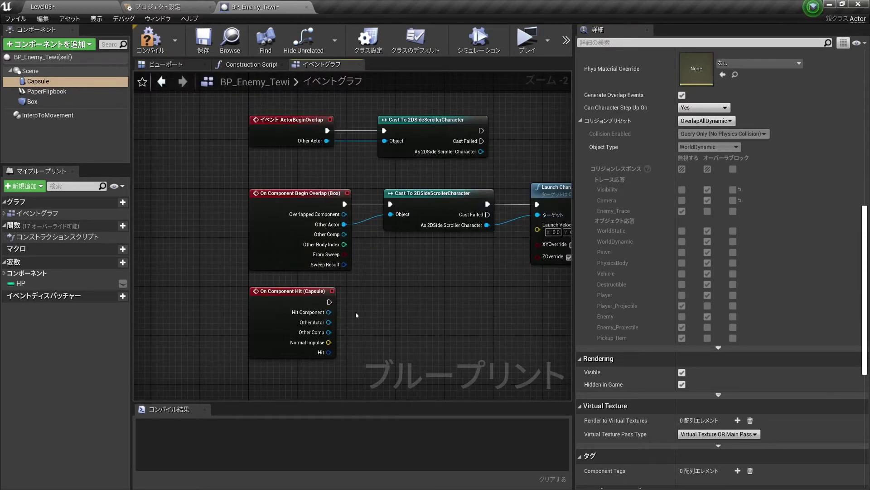
{"action": "right_click_drag", "start_coordinate": [356, 315], "coordinate": [339, 226]}
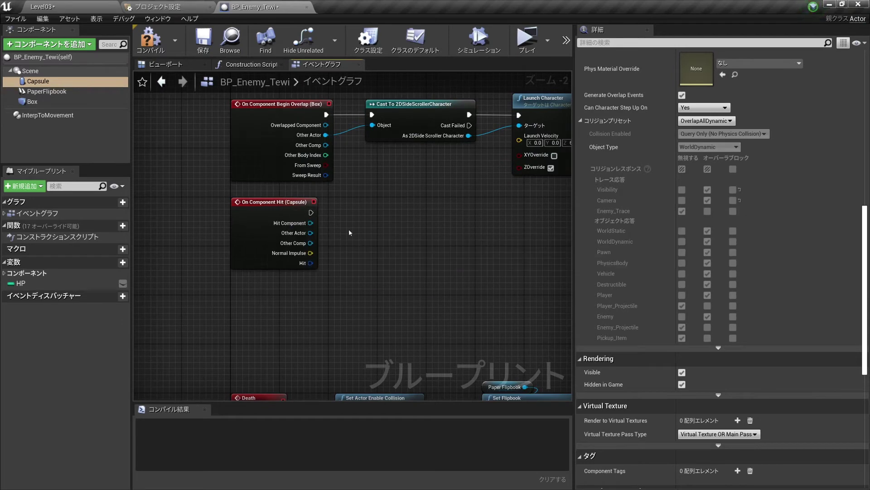
{"action": "left_click", "coordinate": [707, 121]}
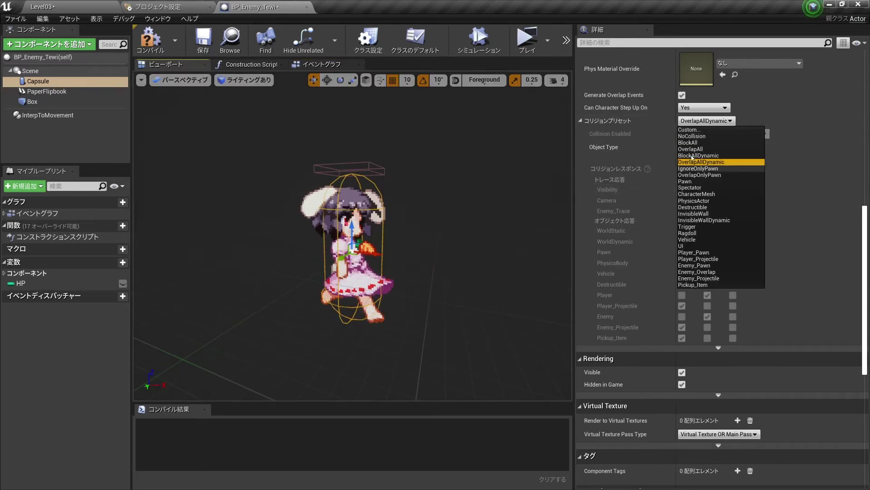
{"action": "left_click", "coordinate": [693, 142]}
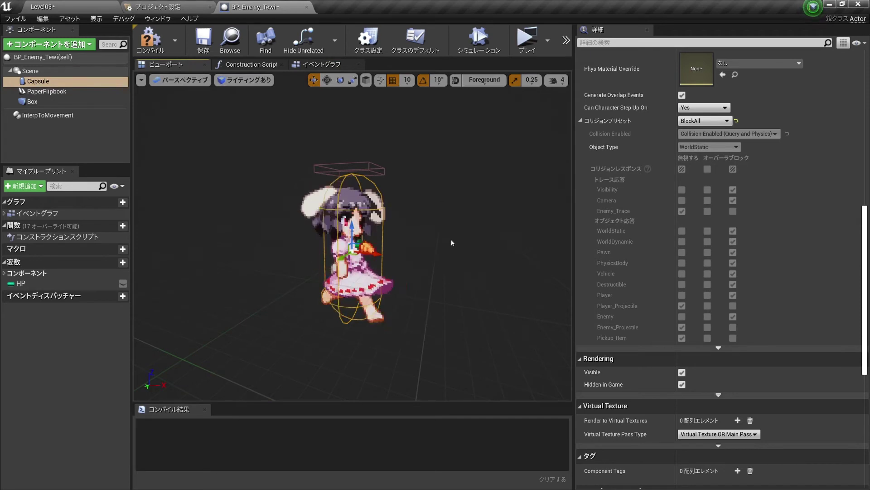
- Review the Box overlap, Cast and Launch Character node chain in the event graph
{"action": "key", "text": "ctrl+Tab"}
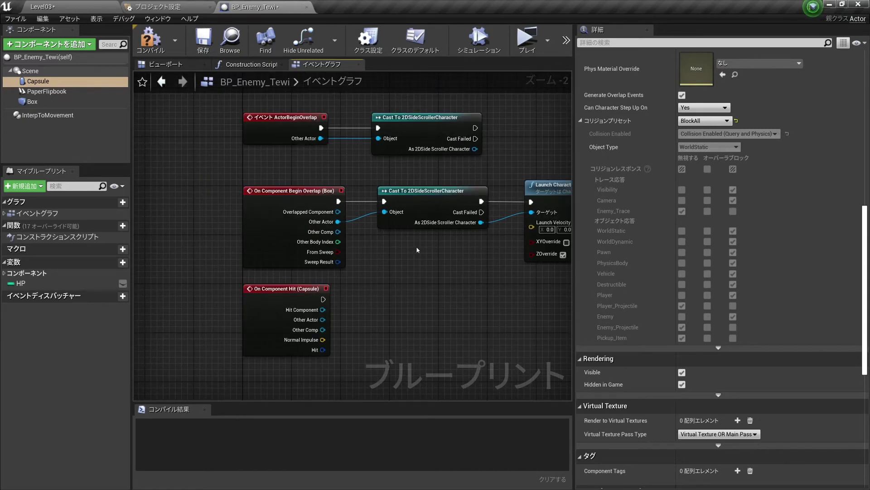
{"action": "right_click_drag", "start_coordinate": [438, 251], "coordinate": [382, 245]}
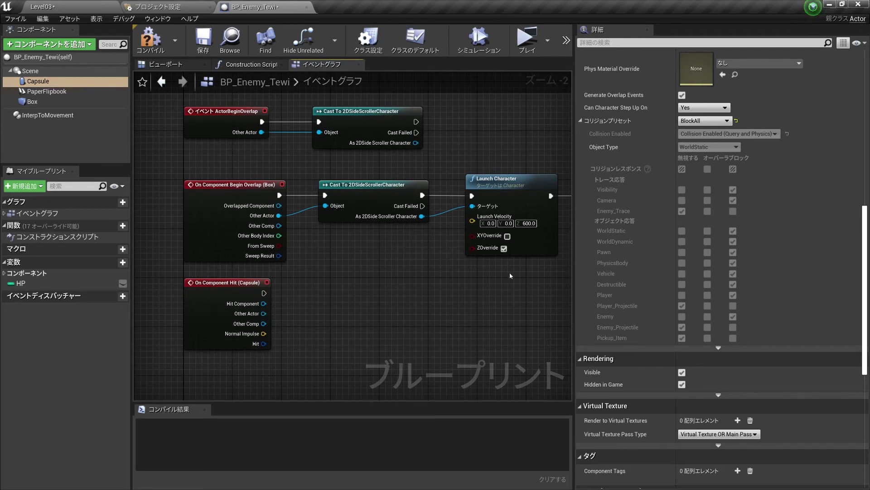
{"action": "left_click_drag", "start_coordinate": [510, 275], "coordinate": [198, 177]}
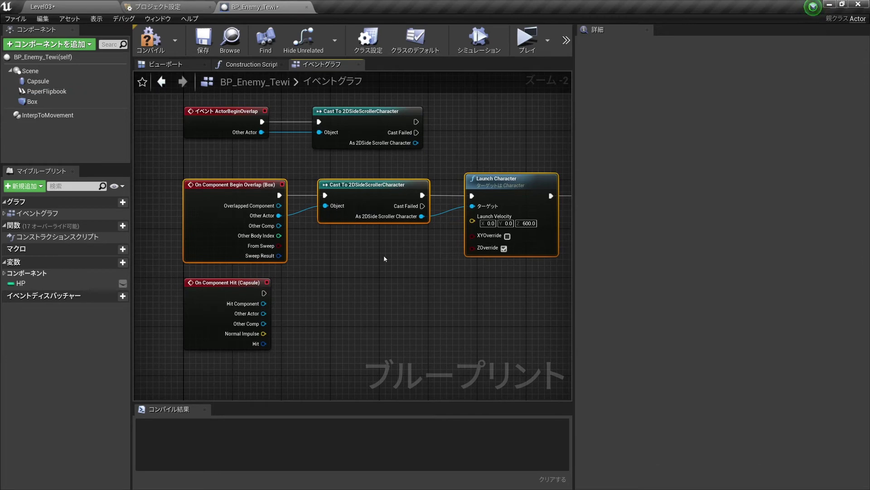
{"action": "left_click", "coordinate": [384, 259]}
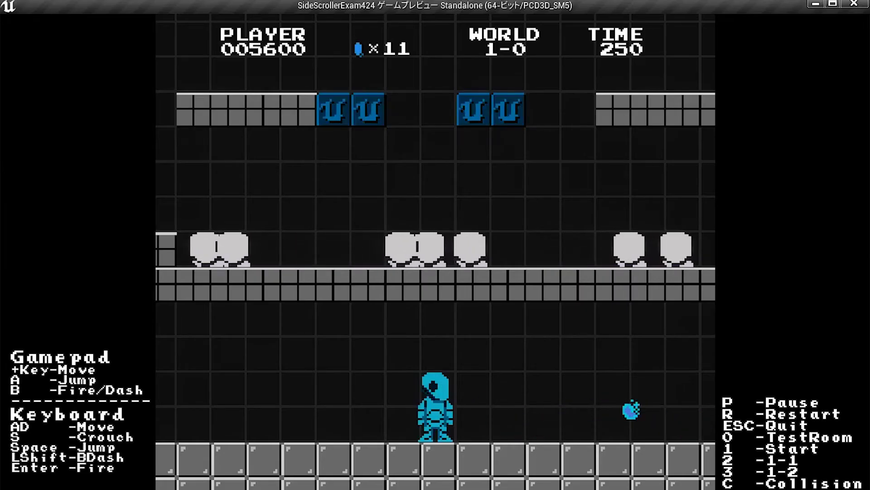
- Walk right and left with D/A and jump with Space to break the bricks overhead
{"action": "key", "text": "d"}
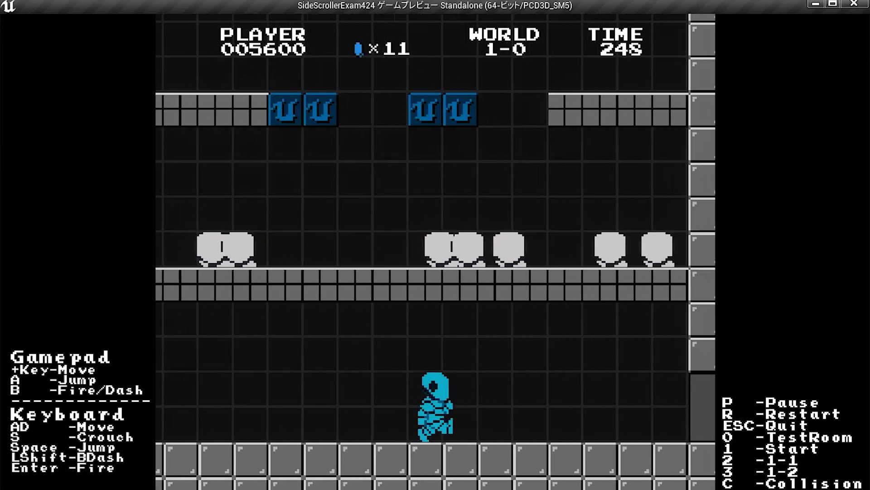
{"action": "key", "text": "space"}
{"action": "key", "text": "a"}
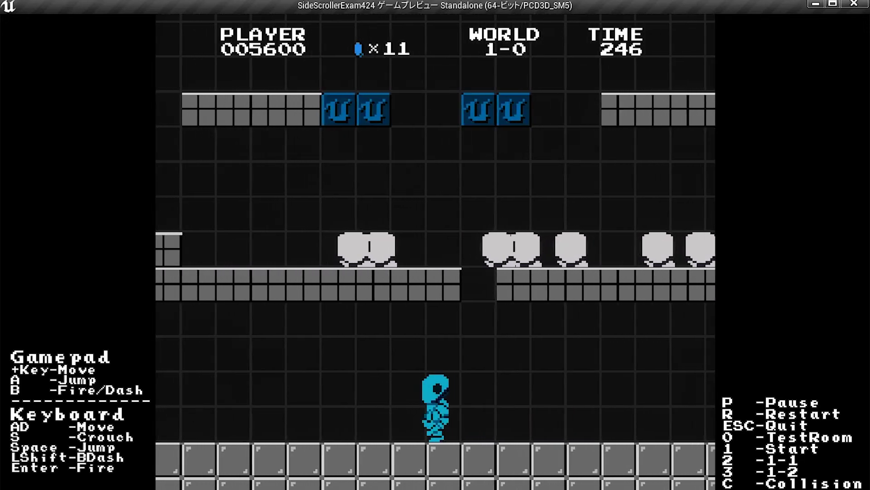
{"action": "key", "text": "a"}
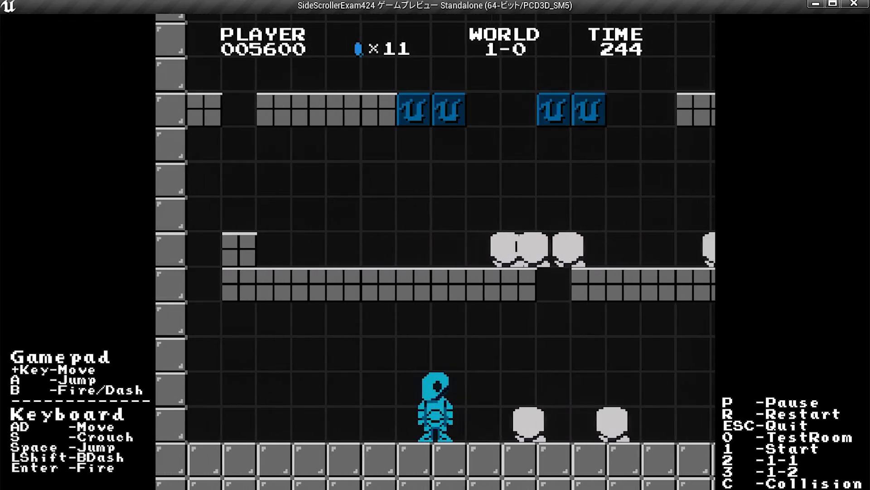
{"action": "key", "text": "d"}
{"action": "key", "text": "space"}
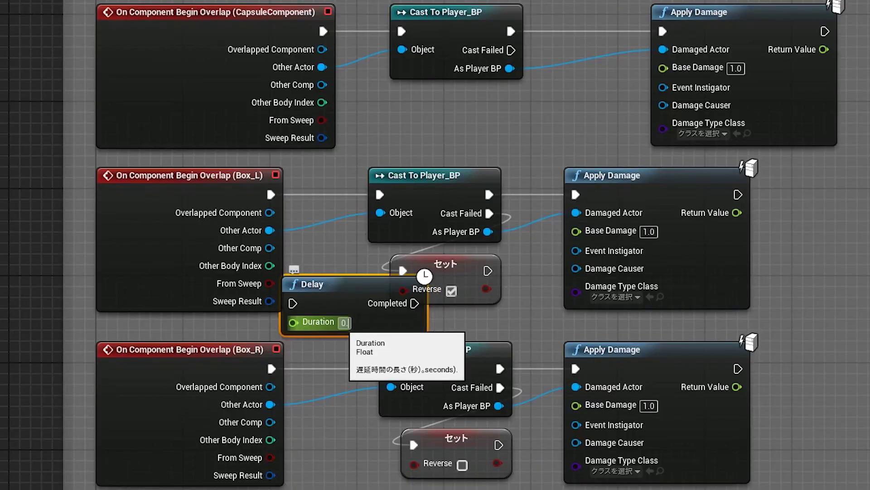
- Move the Delay node above the Box_L overlap event and slide the box to X -7.00
{"action": "left_click_drag", "start_coordinate": [362, 297], "coordinate": [448, 123]}
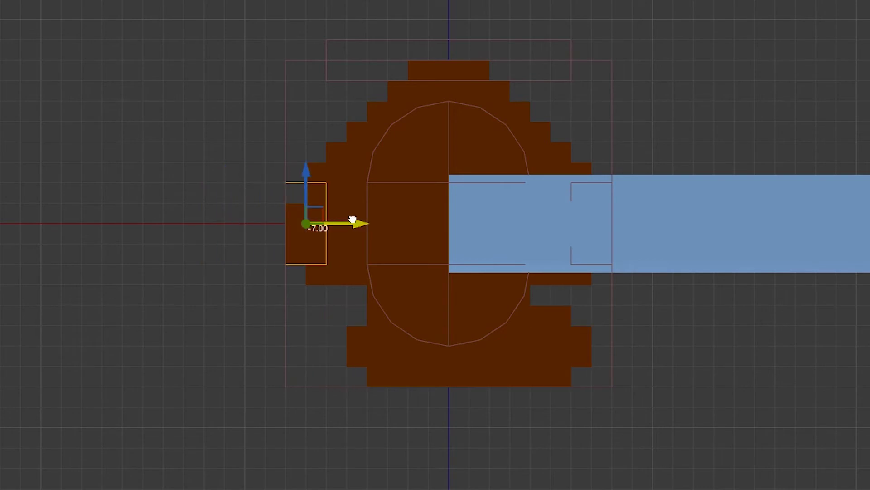
{"action": "left_click_drag", "start_coordinate": [285, 217], "coordinate": [346, 214]}
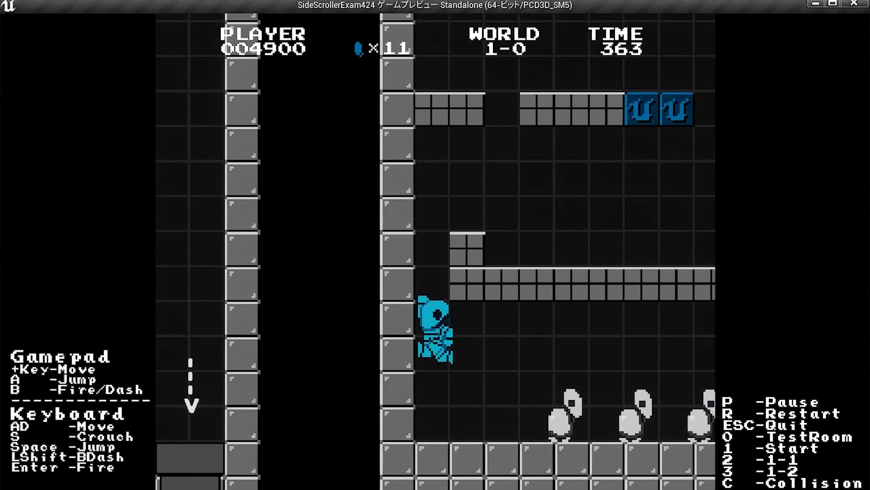
- Run right past the wall stomping enemies, then step back and jump to break the middle brick row
{"action": "key", "text": "d"}
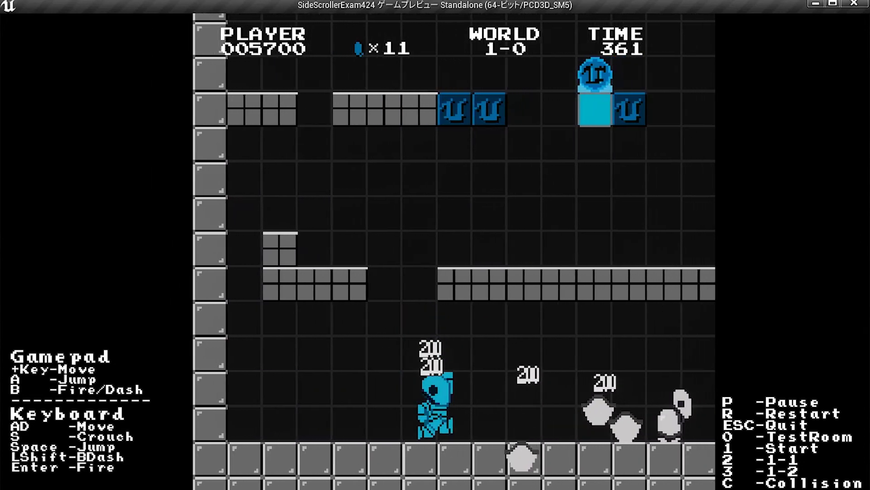
{"action": "key", "text": "d"}
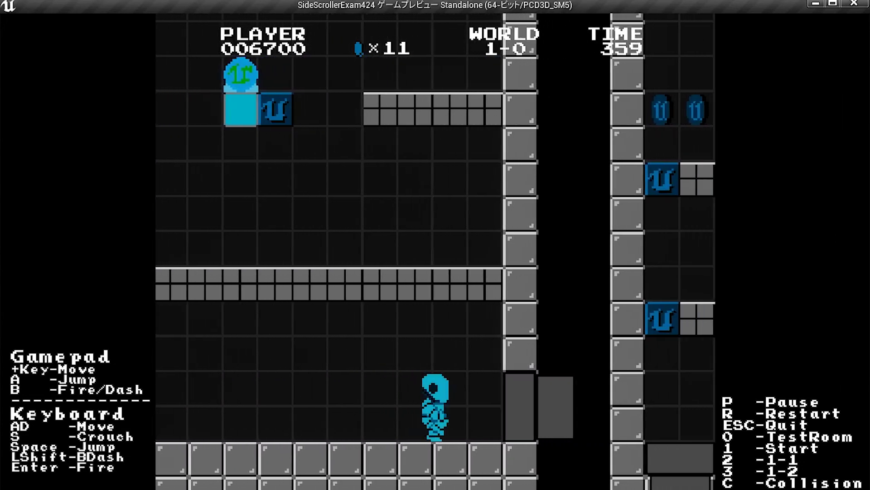
{"action": "key", "text": "d"}
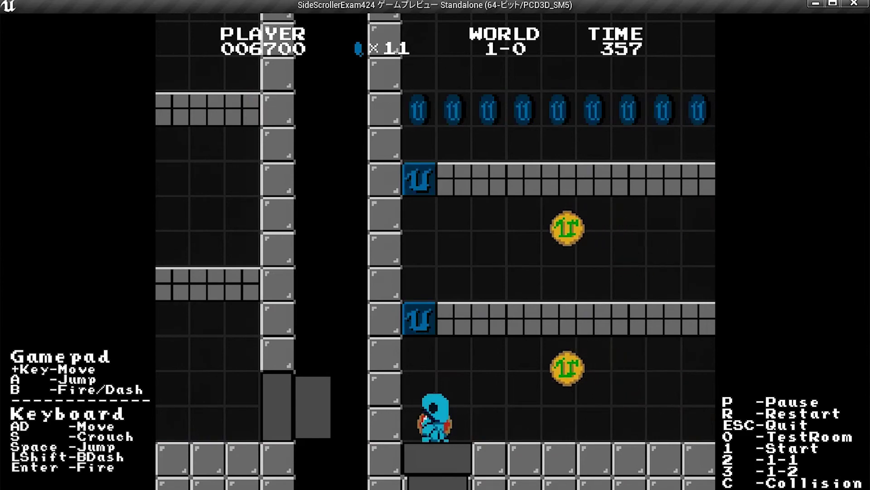
{"action": "key", "text": "d"}
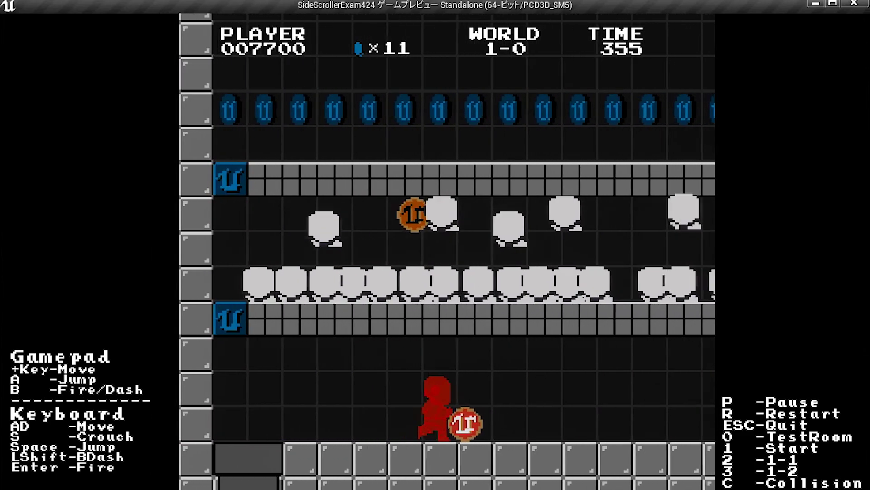
{"action": "key", "text": "a"}
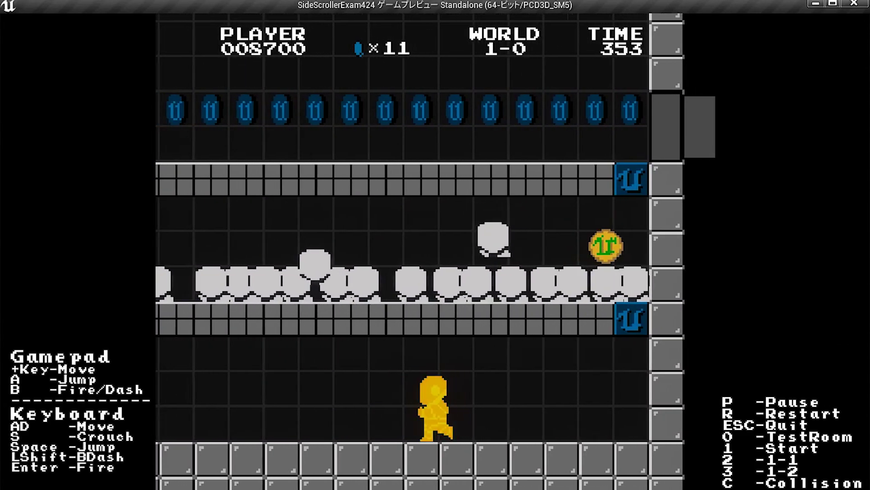
{"action": "key", "text": "space"}
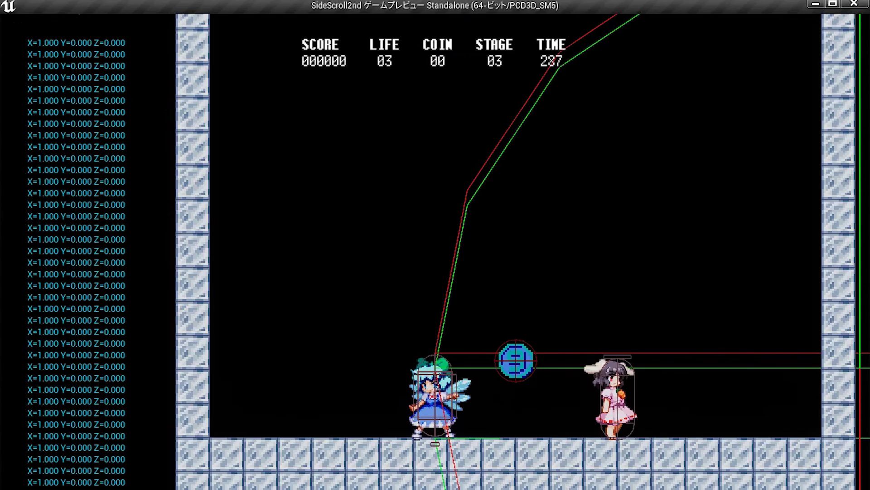
- Walk the player right in the preview, collecting the coin and running into the rabbit enemy
{"action": "key", "text": "Left"}
{"action": "key", "text": "Right"}
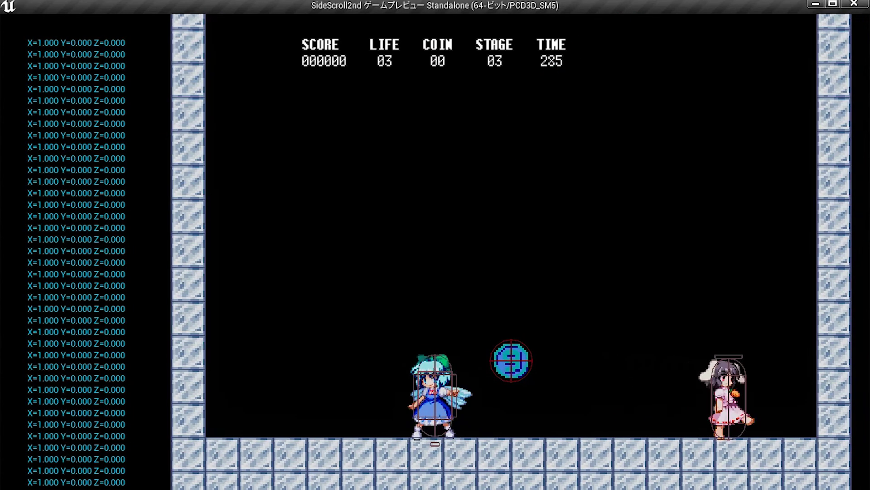
{"action": "key", "text": "Right"}
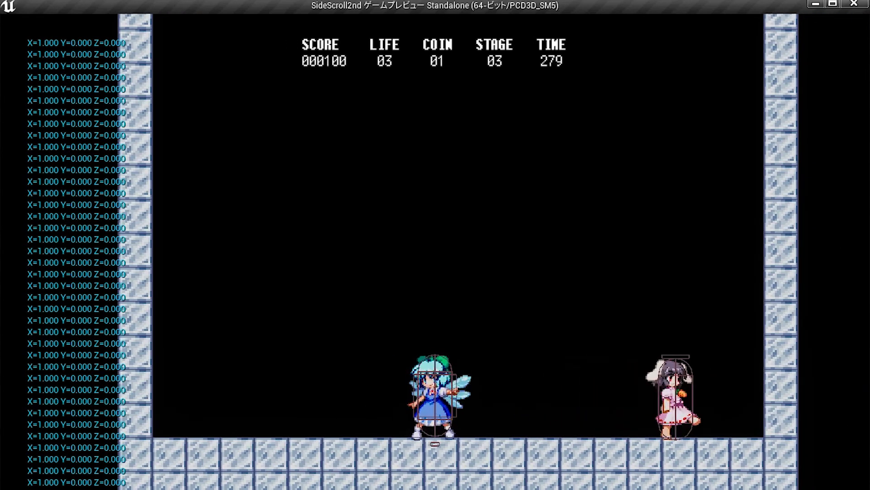
{"action": "key", "text": "Right"}
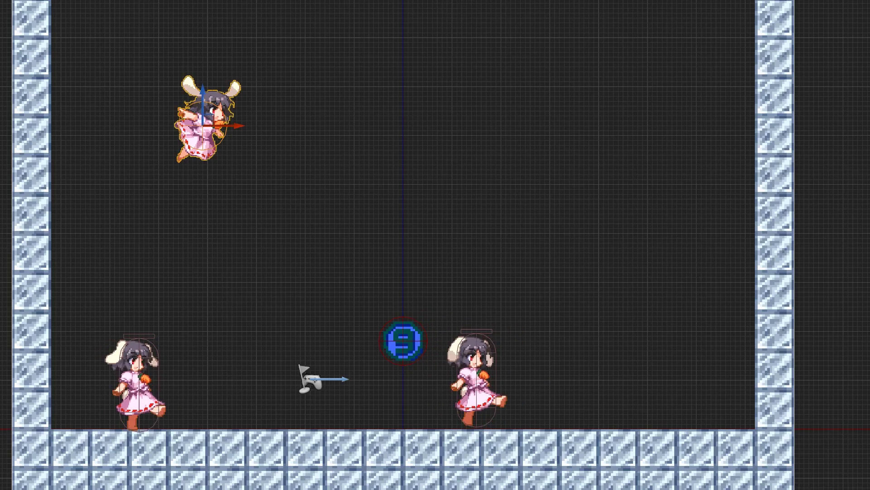
- Select the flying Tewi near the top-left and drag it about 10 pixels left
{"action": "left_click", "coordinate": [212, 109]}
{"action": "left_click_drag", "start_coordinate": [212, 109], "coordinate": [207, 109]}
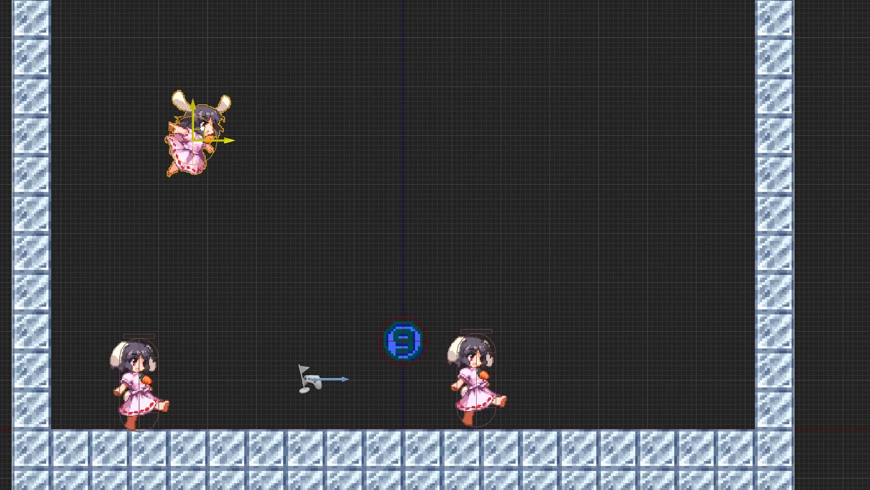